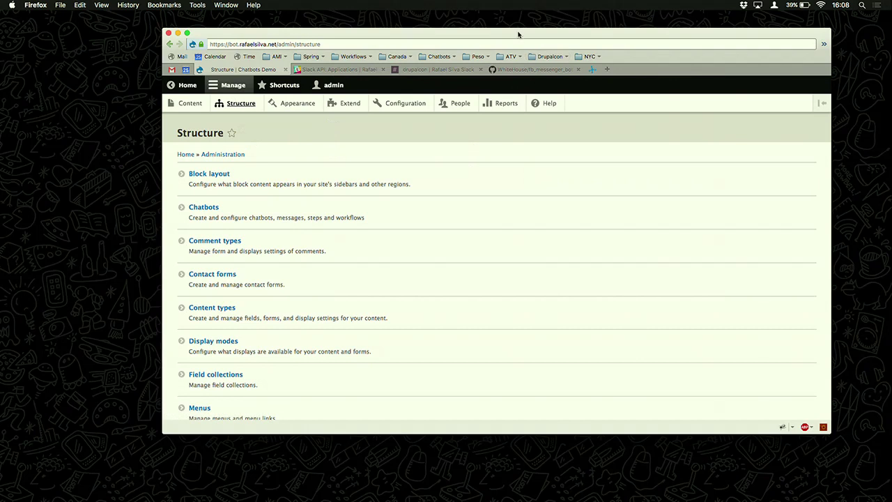
Step: Enlarge the browser window to fill the screen, mirror the built-in Retina display with FRI_IP2003, and close the display preferences
{"action": "double_click", "coordinate": [518, 34]}
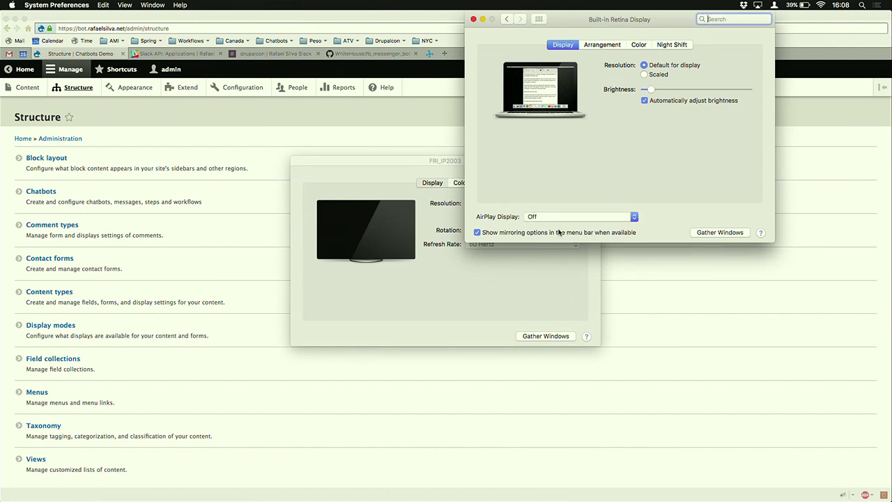
{"action": "left_click", "coordinate": [405, 167]}
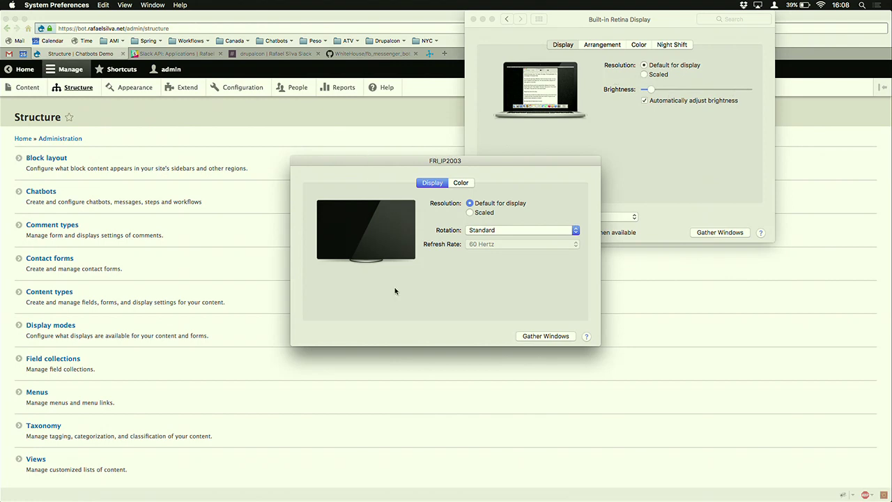
{"action": "left_click", "coordinate": [537, 337]}
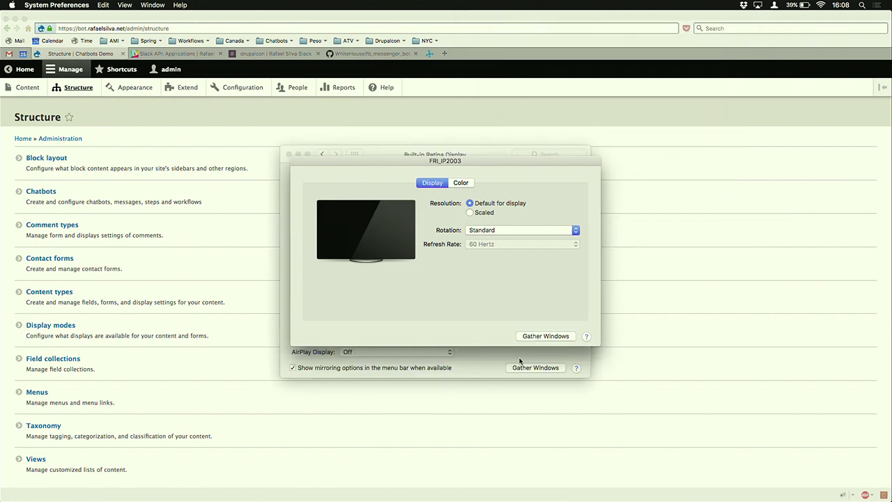
{"action": "left_click", "coordinate": [516, 357]}
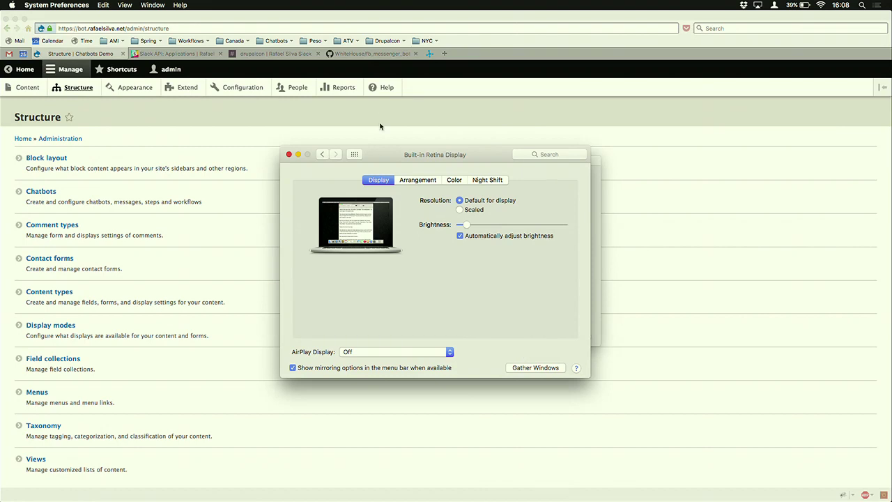
{"action": "left_click_drag", "start_coordinate": [459, 161], "coordinate": [0, 167]}
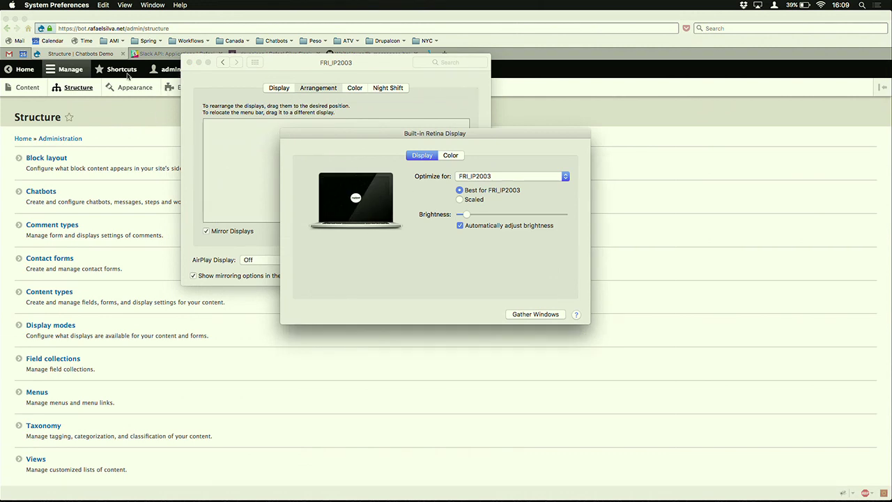
{"action": "left_click", "coordinate": [189, 62]}
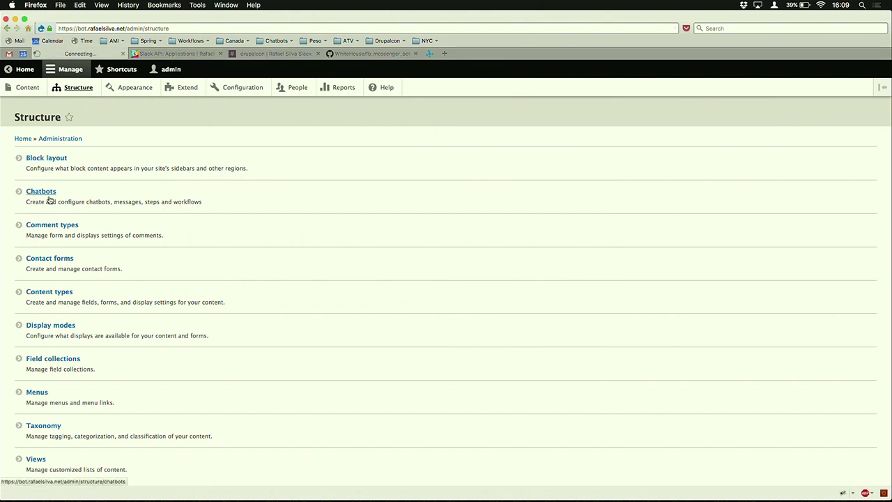
Step: Open the Chatbots administration page and enlarge the page zoom to 170%
{"action": "left_click", "coordinate": [55, 192]}
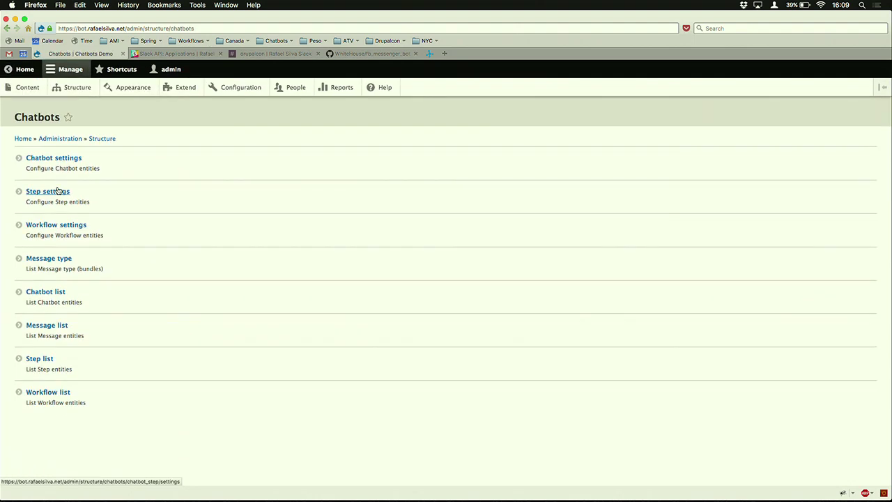
{"action": "key", "text": "super+plus"}
{"action": "key", "text": "super+plus"}
{"action": "key", "text": "super+plus"}
{"action": "key", "text": "super+plus"}
{"action": "key", "text": "super+plus"}
{"action": "key", "text": "super+plus"}
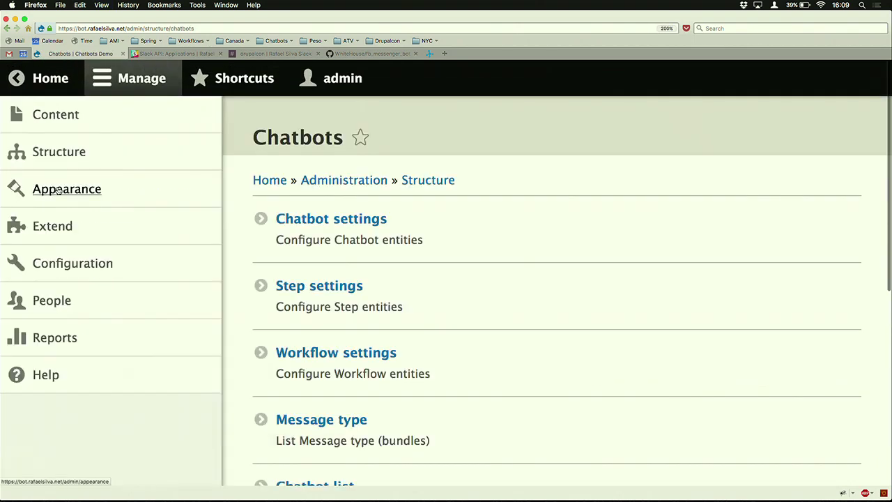
{"action": "key", "text": "super+minus"}
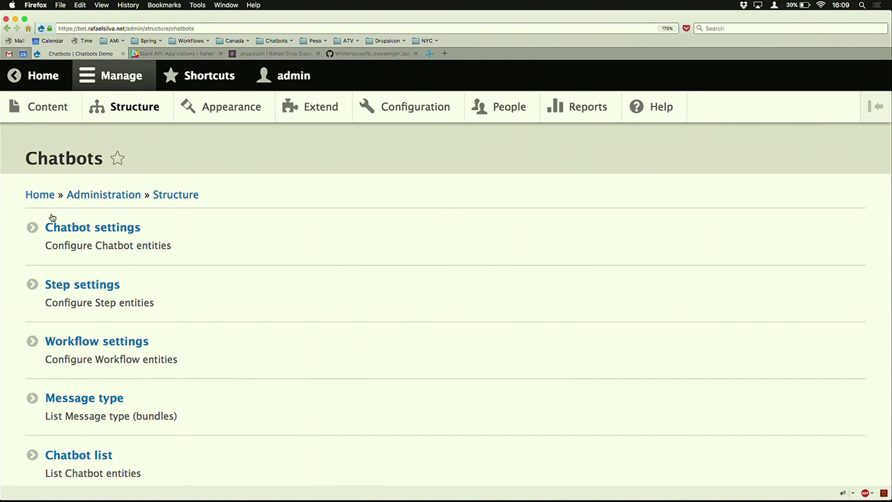
Step: Examine the settings and list entries offered on the Chatbots page, from Chatbot settings down to Workflow list
{"action": "scroll", "coordinate": [98, 270], "scroll_direction": "down", "scroll_amount": 3}
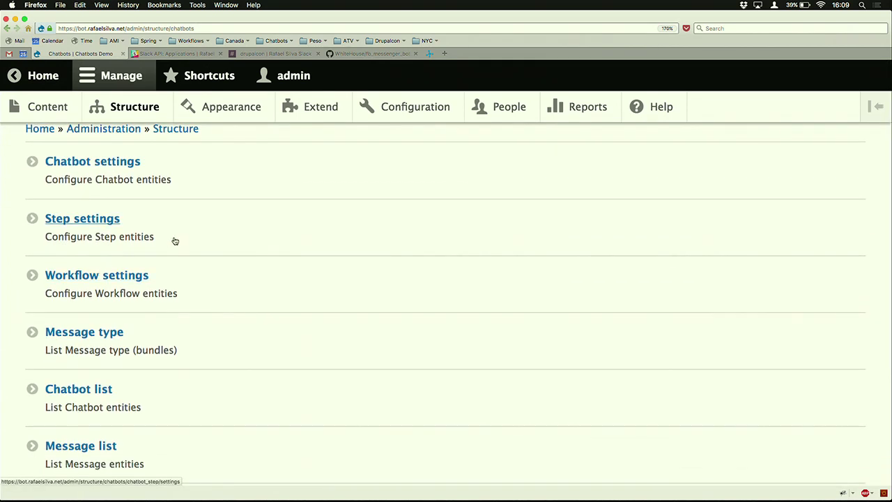
{"action": "scroll", "coordinate": [161, 209], "scroll_direction": "down", "scroll_amount": 3}
{"action": "scroll", "coordinate": [162, 210], "scroll_direction": "down", "scroll_amount": 5}
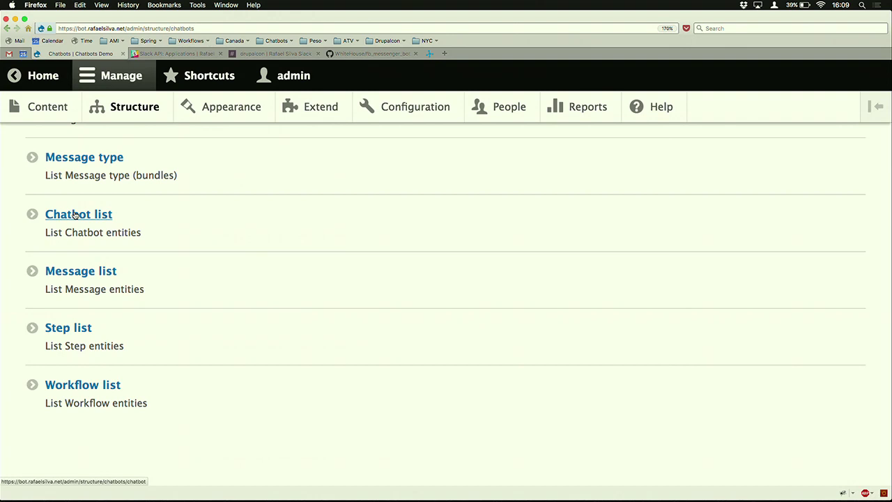
{"action": "scroll", "coordinate": [75, 214], "scroll_direction": "up", "scroll_amount": 2}
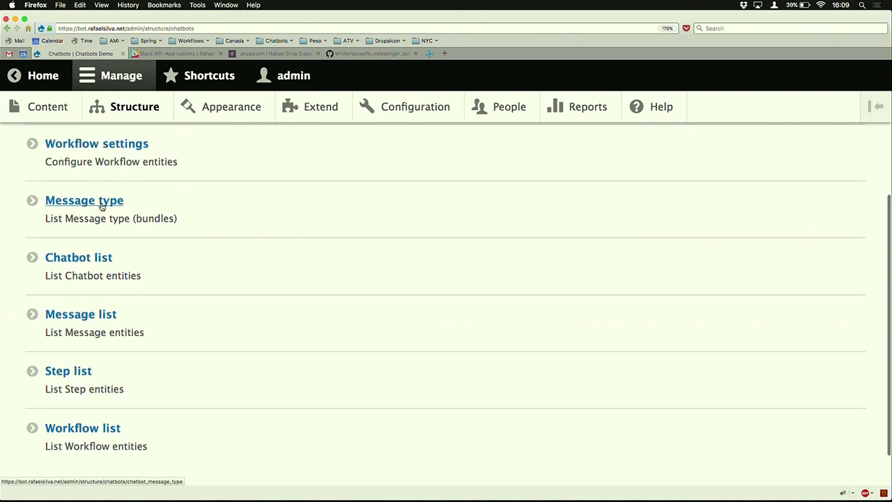
{"action": "scroll", "coordinate": [101, 206], "scroll_direction": "up", "scroll_amount": 1}
{"action": "scroll", "coordinate": [125, 175], "scroll_direction": "up", "scroll_amount": 7}
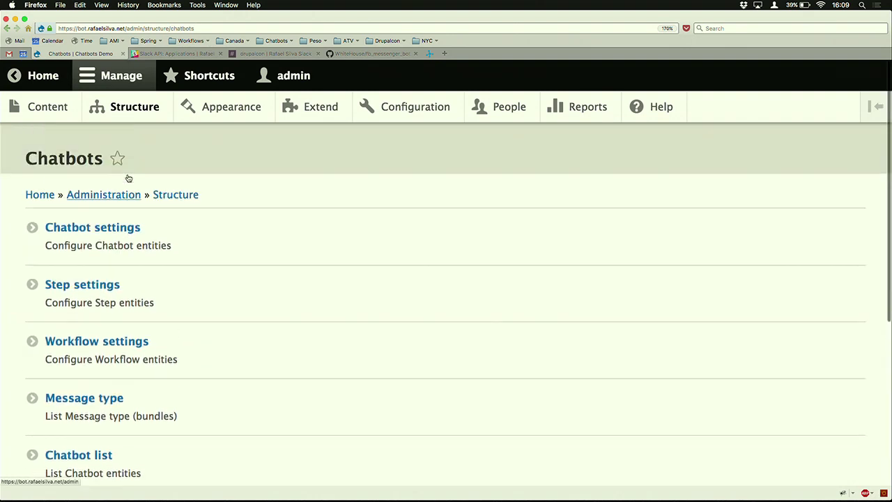
{"action": "scroll", "coordinate": [94, 280], "scroll_direction": "down", "scroll_amount": 10}
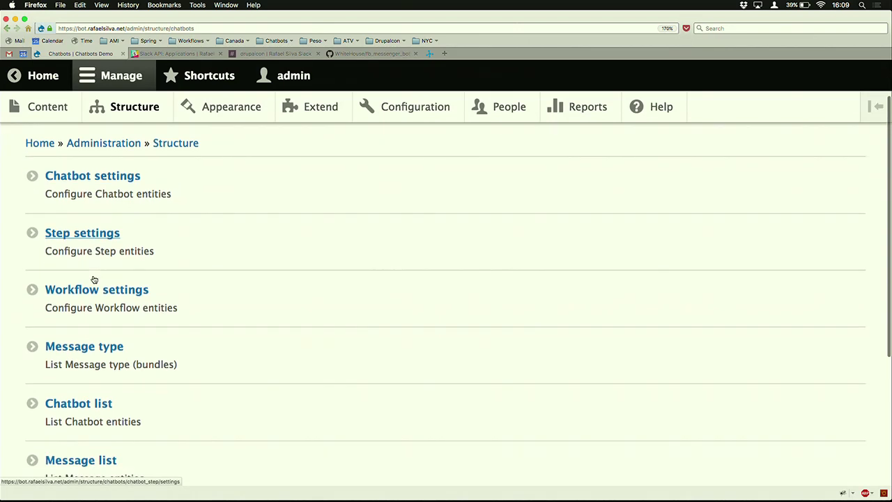
{"action": "scroll", "coordinate": [93, 279], "scroll_direction": "up", "scroll_amount": 2}
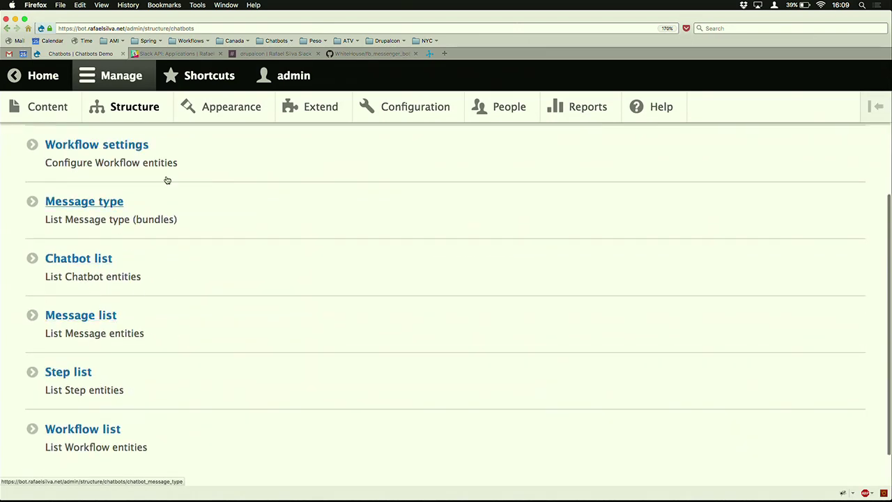
{"action": "scroll", "coordinate": [146, 255], "scroll_direction": "up", "scroll_amount": 5}
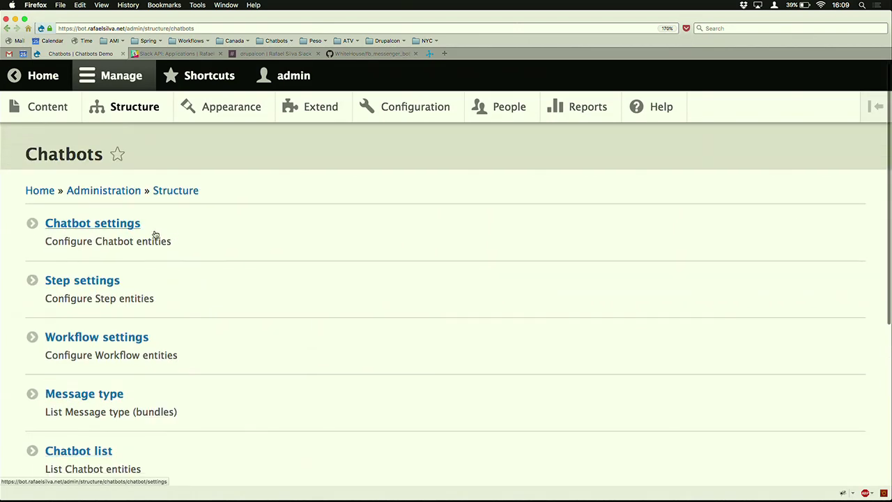
{"action": "scroll", "coordinate": [155, 235], "scroll_direction": "down", "scroll_amount": 10}
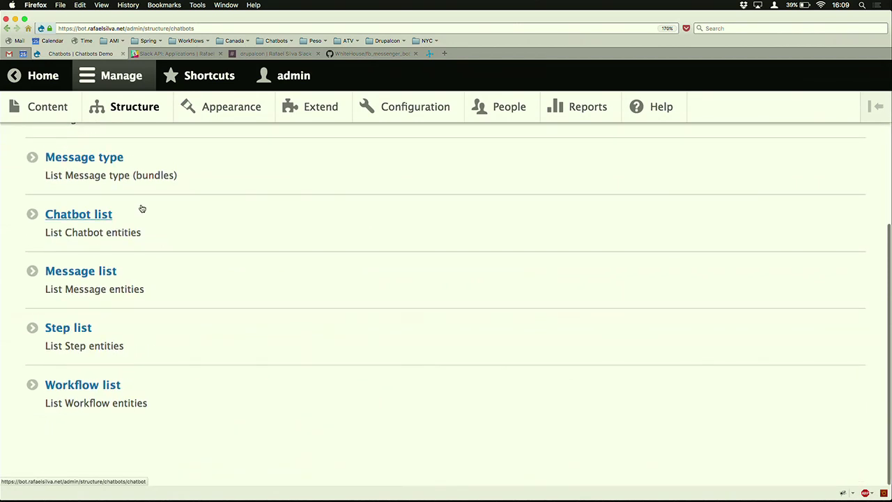
Step: Open the Message type list, view the Button type's edit form, and return to the list
{"action": "left_click", "coordinate": [126, 170]}
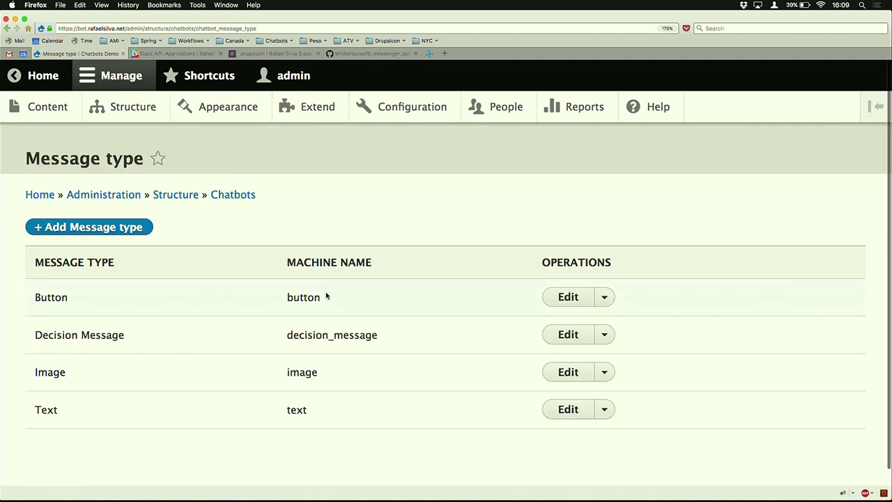
{"action": "scroll", "coordinate": [326, 291], "scroll_direction": "down", "scroll_amount": 1}
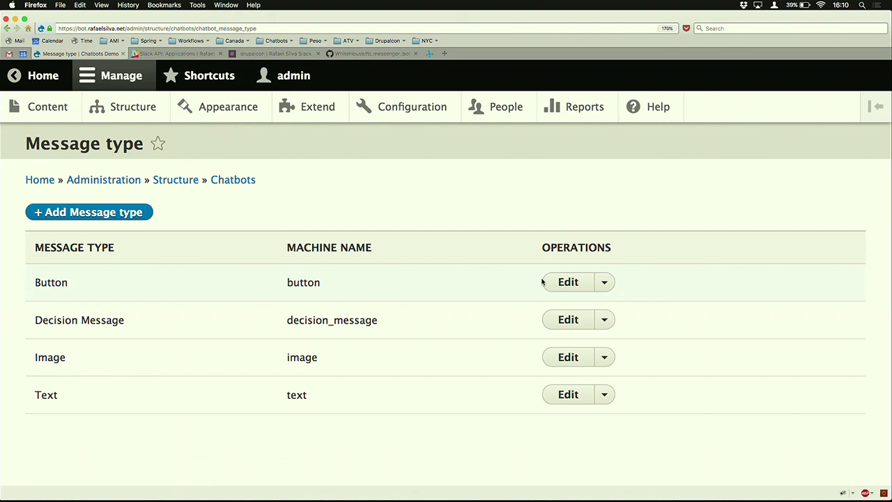
{"action": "left_click", "coordinate": [568, 283]}
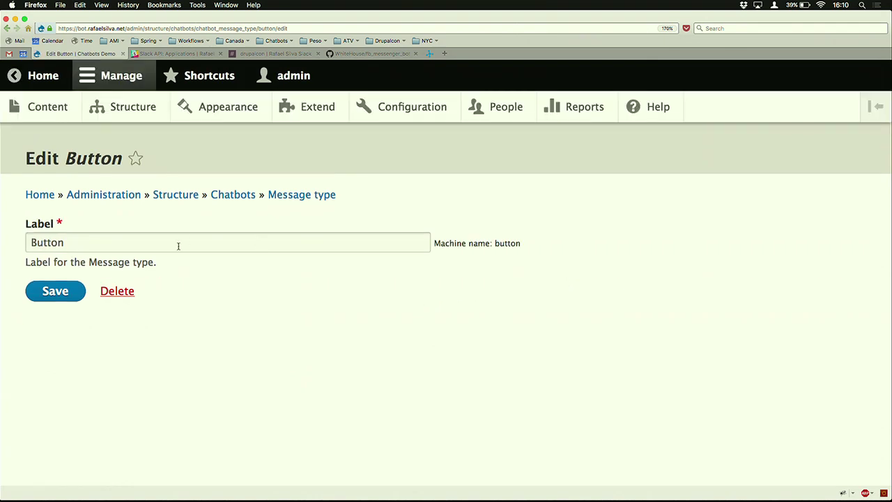
{"action": "left_click", "coordinate": [7, 28]}
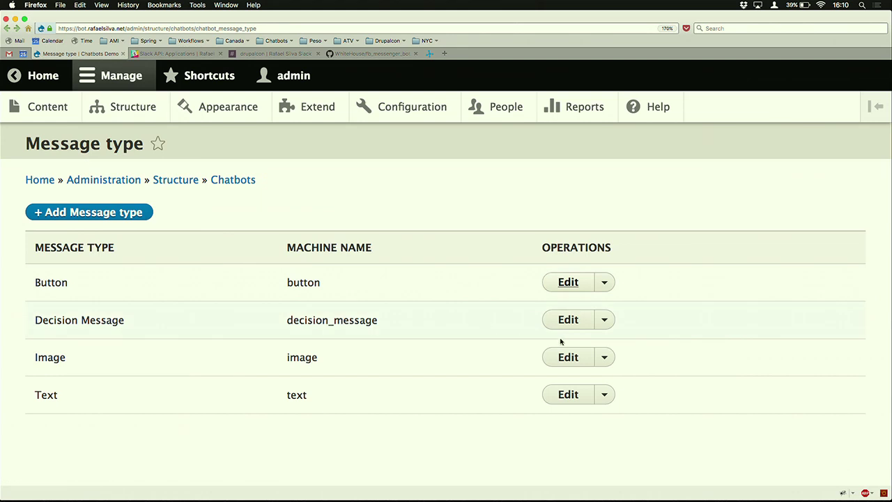
Step: Review the Button message type's fields and its Options field settings, and return to the Message type list
{"action": "left_click", "coordinate": [604, 283]}
{"action": "left_click", "coordinate": [603, 281]}
{"action": "left_click", "coordinate": [604, 282]}
{"action": "left_click", "coordinate": [593, 301]}
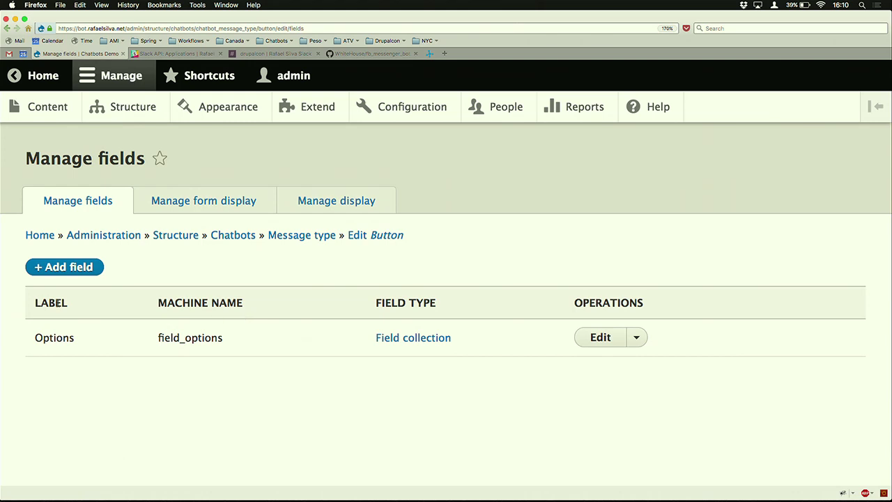
{"action": "left_click", "coordinate": [596, 339]}
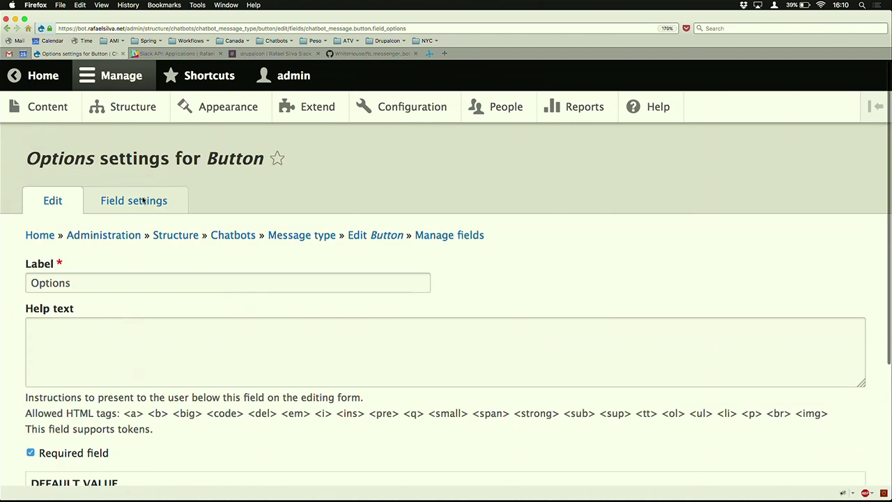
{"action": "left_click", "coordinate": [8, 29]}
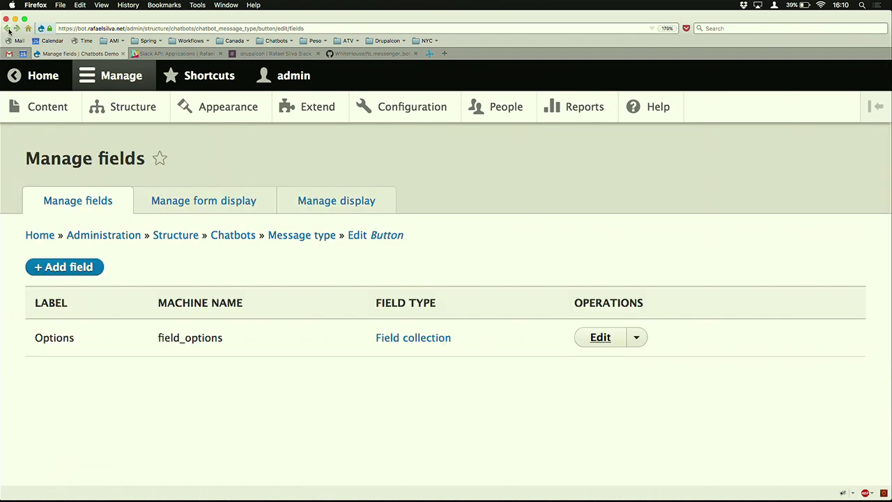
{"action": "left_click", "coordinate": [8, 29]}
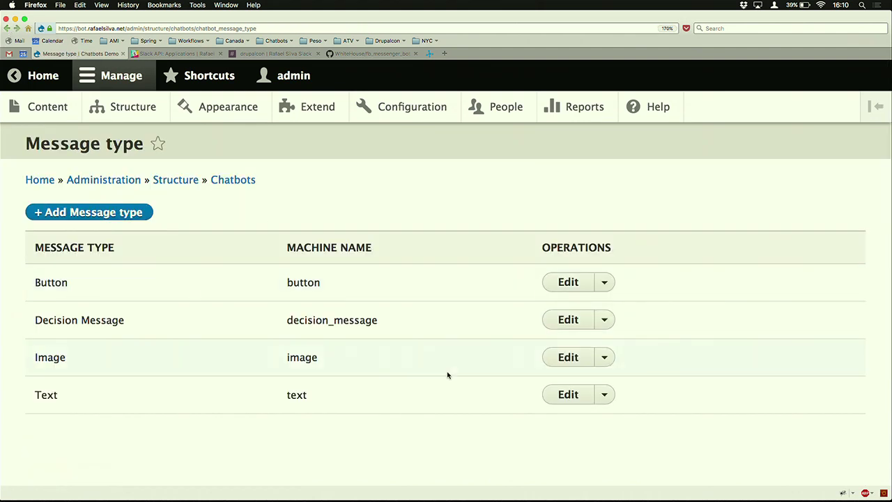
Step: Review the Image message type's fields and its Image field settings, and return to the Message type list
{"action": "left_click", "coordinate": [604, 357]}
{"action": "left_click", "coordinate": [608, 376]}
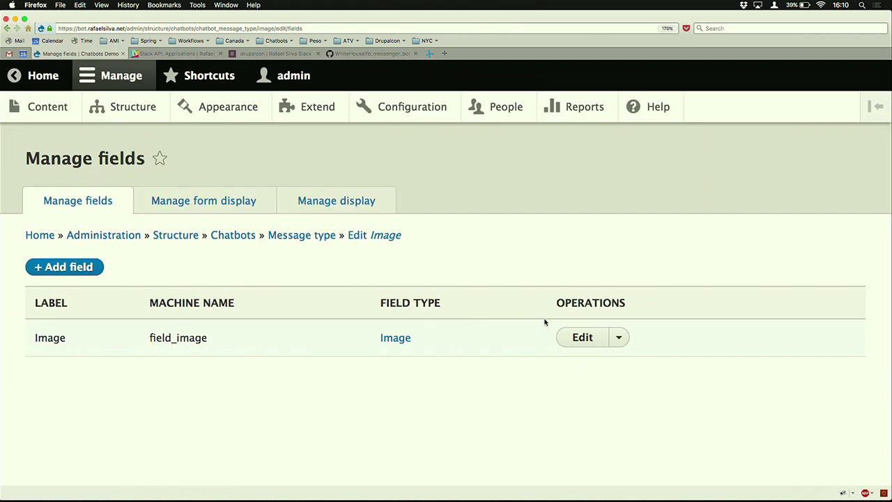
{"action": "left_click", "coordinate": [581, 337]}
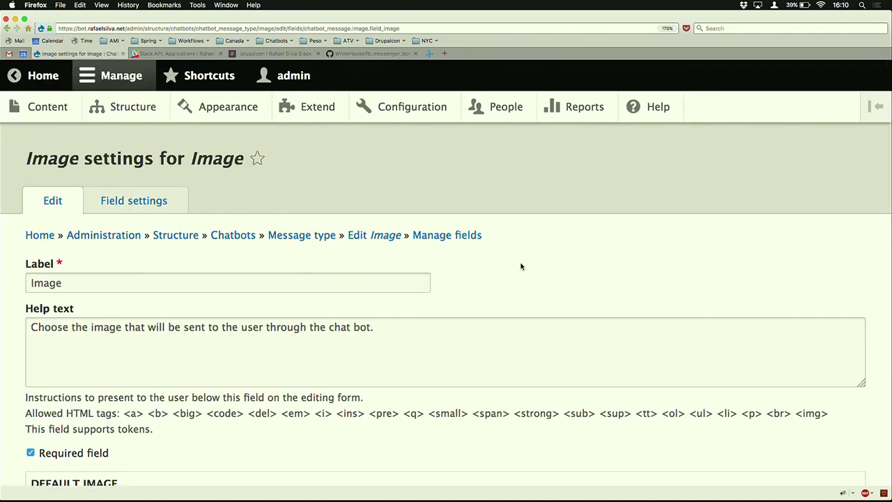
{"action": "scroll", "coordinate": [521, 266], "scroll_direction": "down", "scroll_amount": 5}
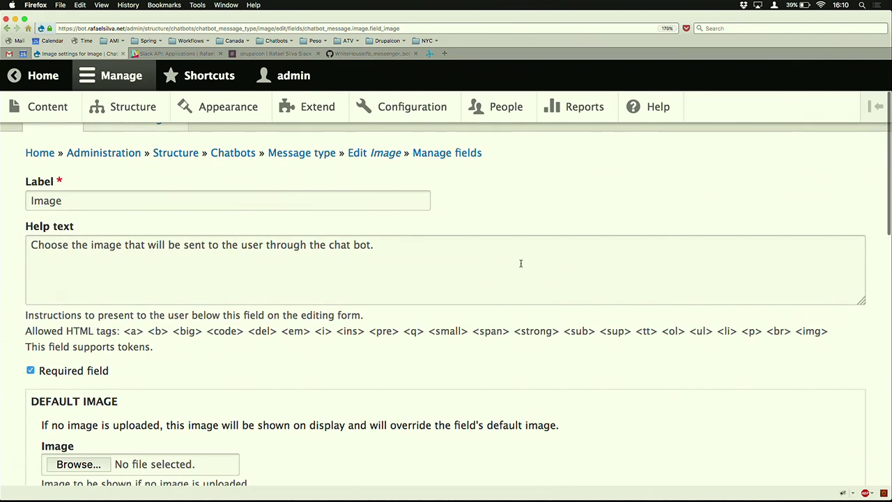
{"action": "scroll", "coordinate": [520, 262], "scroll_direction": "down", "scroll_amount": 15}
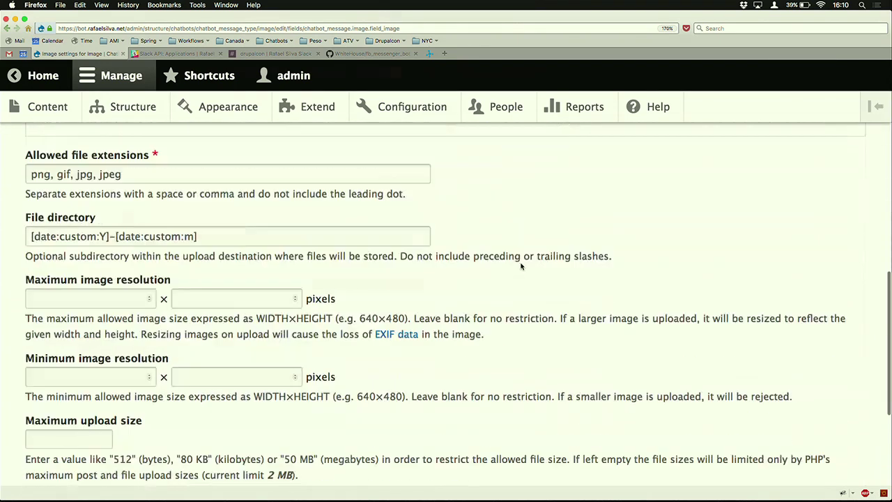
{"action": "scroll", "coordinate": [520, 266], "scroll_direction": "down", "scroll_amount": 2}
{"action": "scroll", "coordinate": [522, 266], "scroll_direction": "up", "scroll_amount": 10}
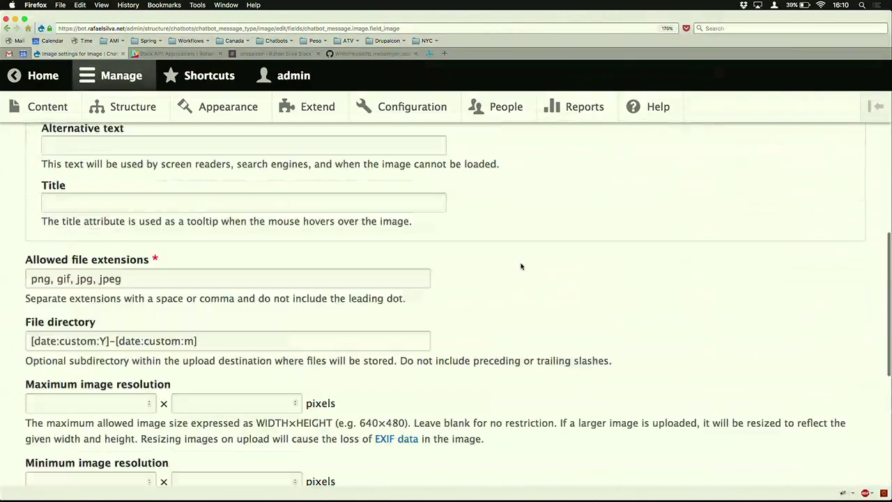
{"action": "left_click", "coordinate": [9, 28]}
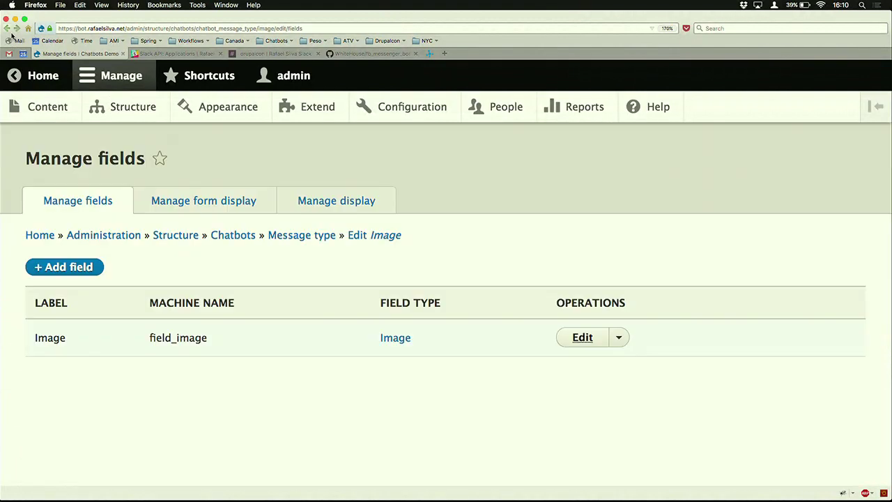
{"action": "left_click", "coordinate": [8, 29]}
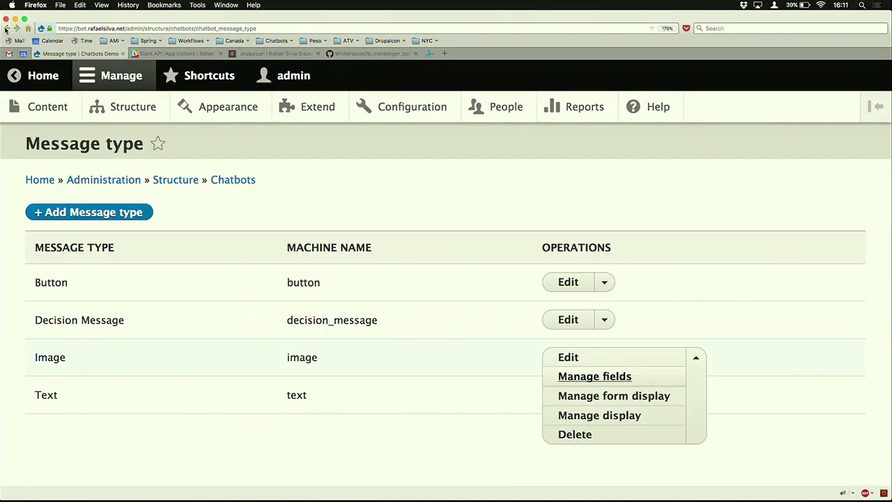
Step: Go back to the Chatbots page, open the Chatbot list, and open the form for adding a chatbot
{"action": "left_click", "coordinate": [7, 29]}
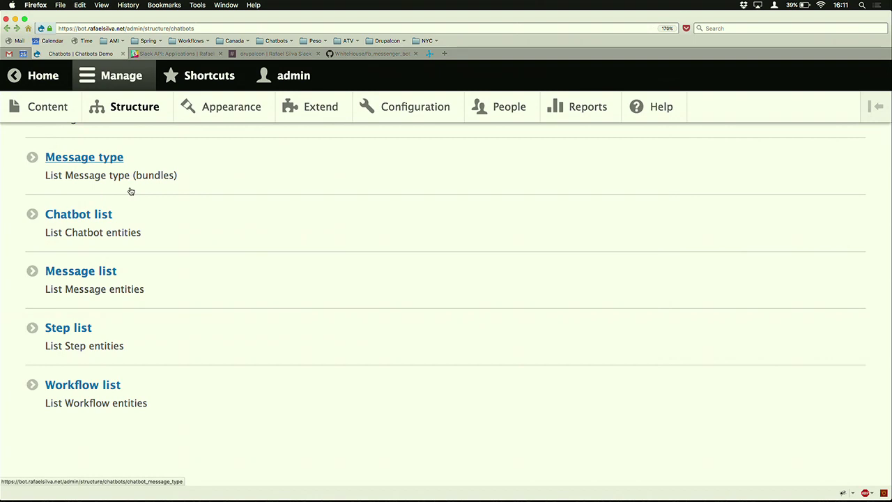
{"action": "left_click", "coordinate": [94, 215]}
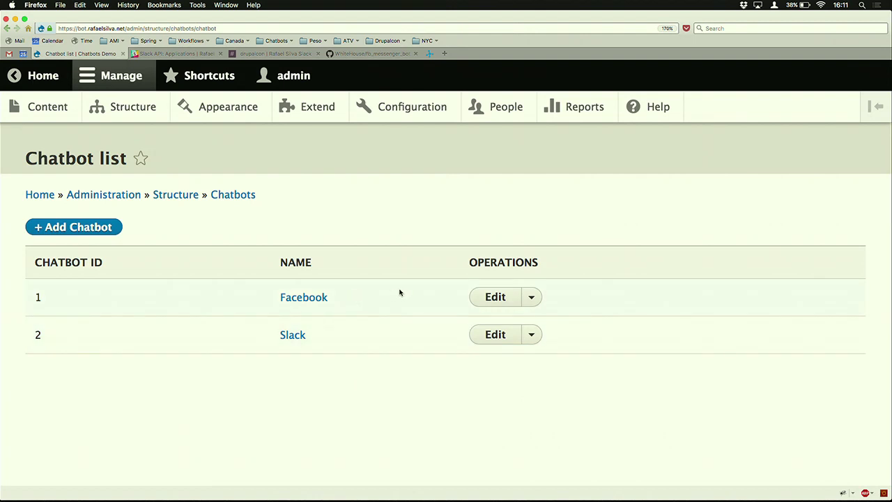
{"action": "left_click", "coordinate": [91, 232]}
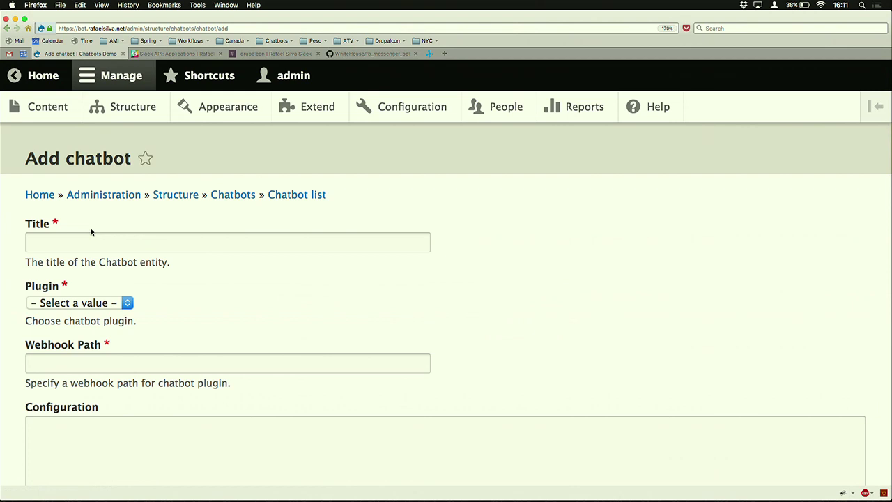
Step: Examine the Add chatbot form's Title field, the available Plugin options, and the Webhook Path field without filling them in
{"action": "scroll", "coordinate": [91, 230], "scroll_direction": "down", "scroll_amount": 3}
{"action": "scroll", "coordinate": [61, 199], "scroll_direction": "up", "scroll_amount": 2}
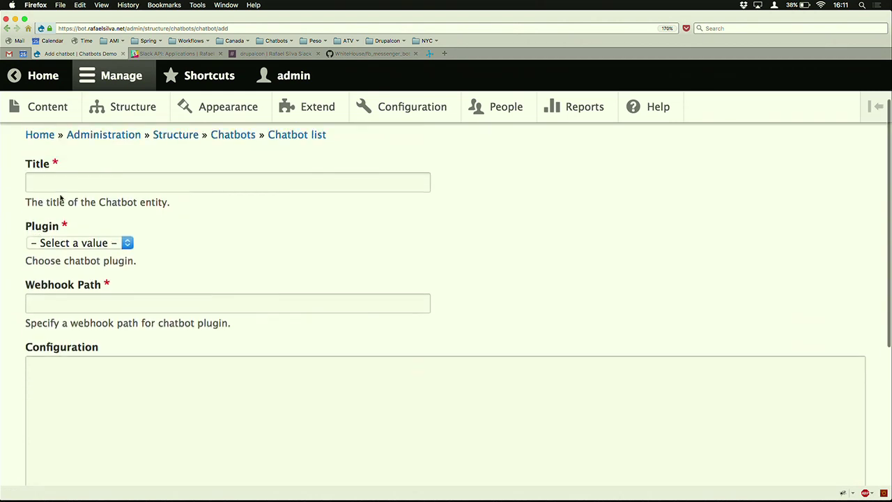
{"action": "left_click", "coordinate": [81, 176]}
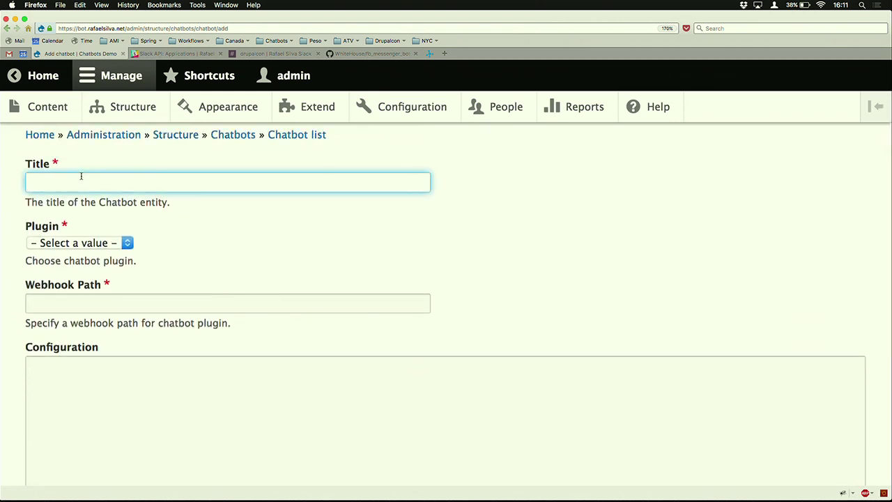
{"action": "scroll", "coordinate": [81, 177], "scroll_direction": "down", "scroll_amount": 1}
{"action": "left_click", "coordinate": [90, 220]}
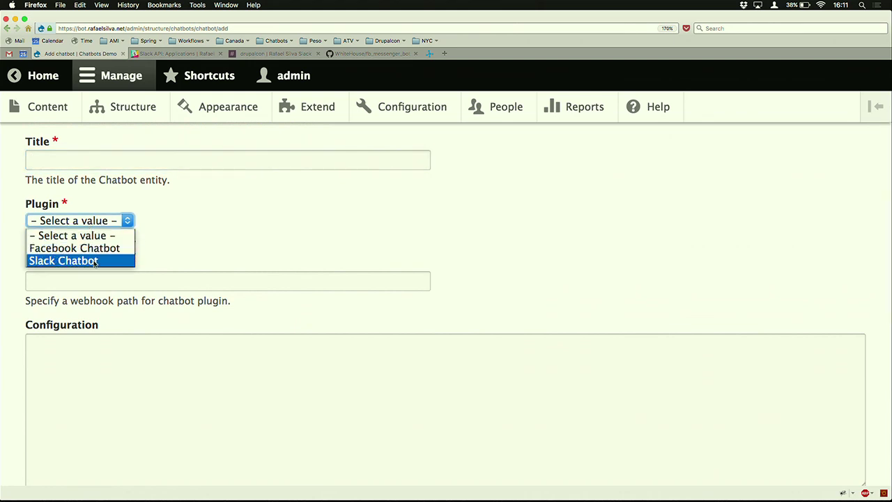
{"action": "left_click", "coordinate": [165, 332]}
{"action": "left_click", "coordinate": [98, 277]}
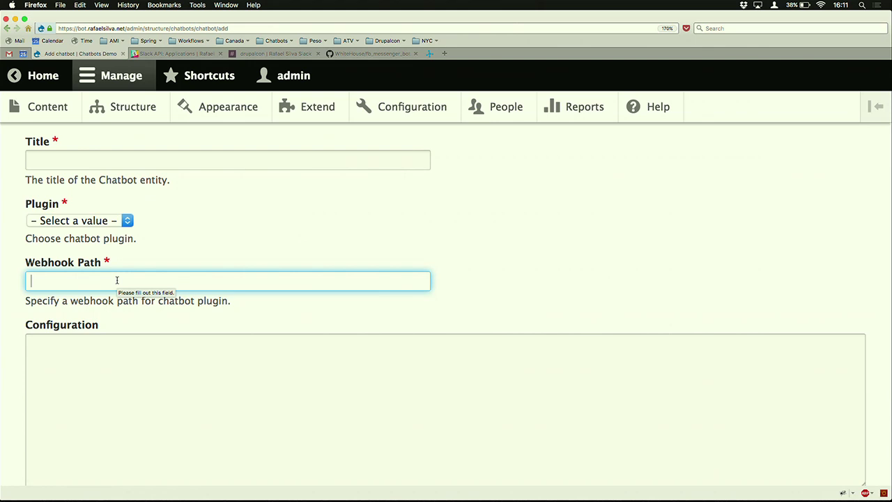
Step: Review the Add chatbot form's Configuration and Workflow fields, and return to the Chatbot list
{"action": "scroll", "coordinate": [116, 280], "scroll_direction": "down", "scroll_amount": 3}
{"action": "left_click", "coordinate": [107, 287]}
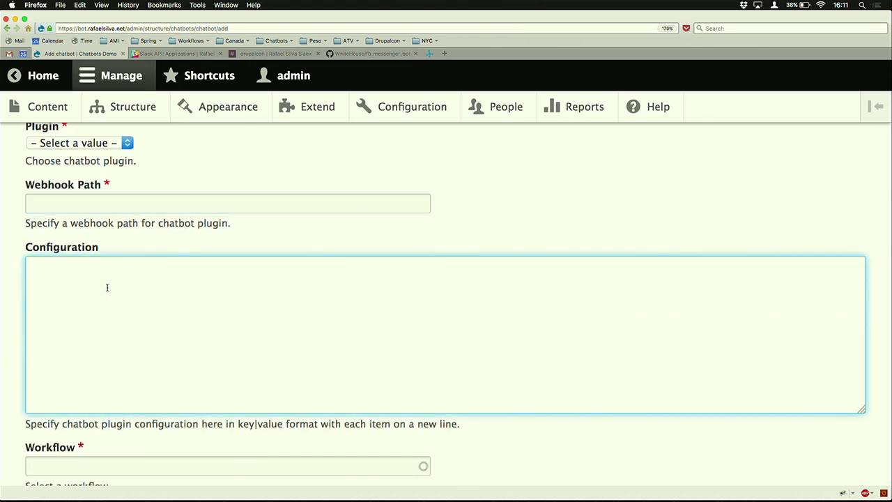
{"action": "scroll", "coordinate": [107, 287], "scroll_direction": "down", "scroll_amount": 2}
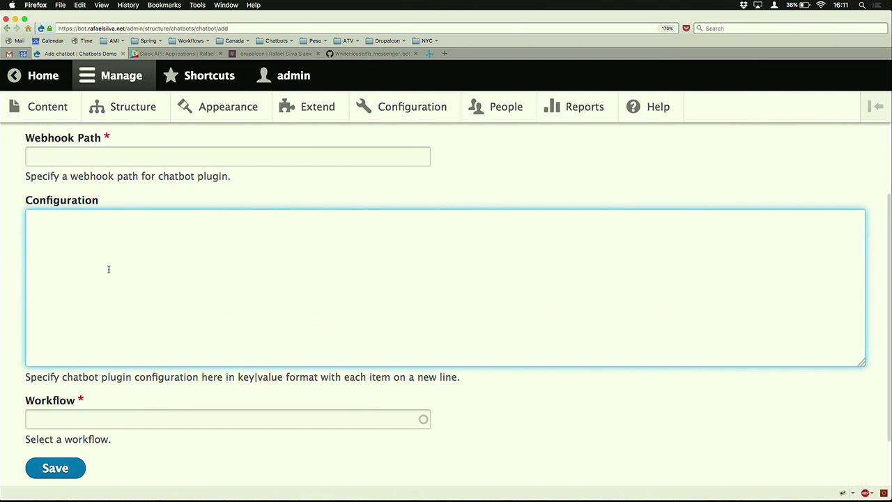
{"action": "scroll", "coordinate": [109, 269], "scroll_direction": "down", "scroll_amount": 2}
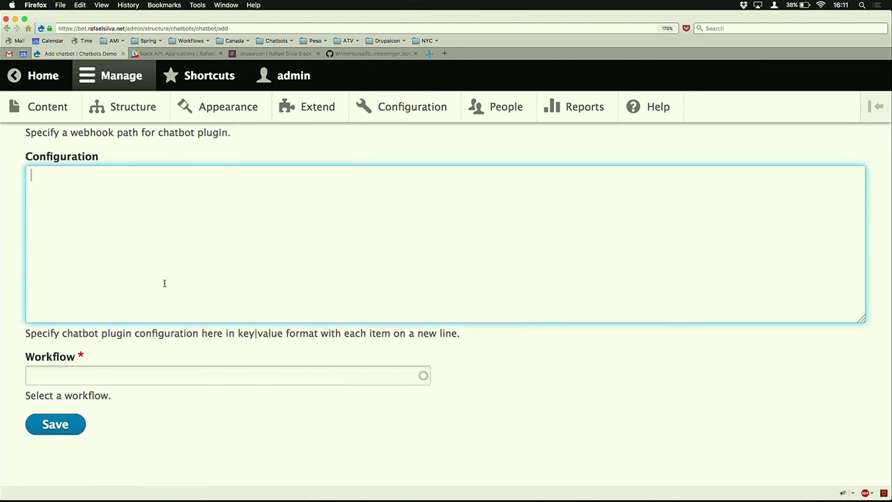
{"action": "scroll", "coordinate": [165, 283], "scroll_direction": "down", "scroll_amount": 1}
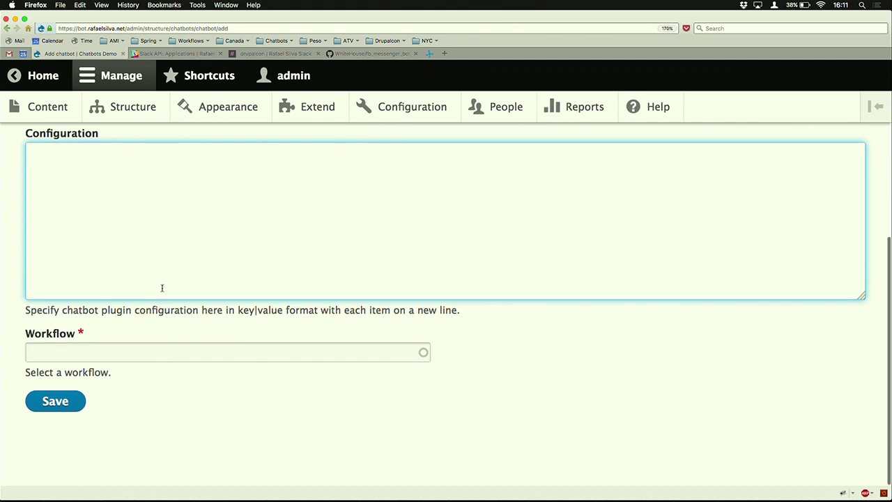
{"action": "left_click", "coordinate": [152, 353]}
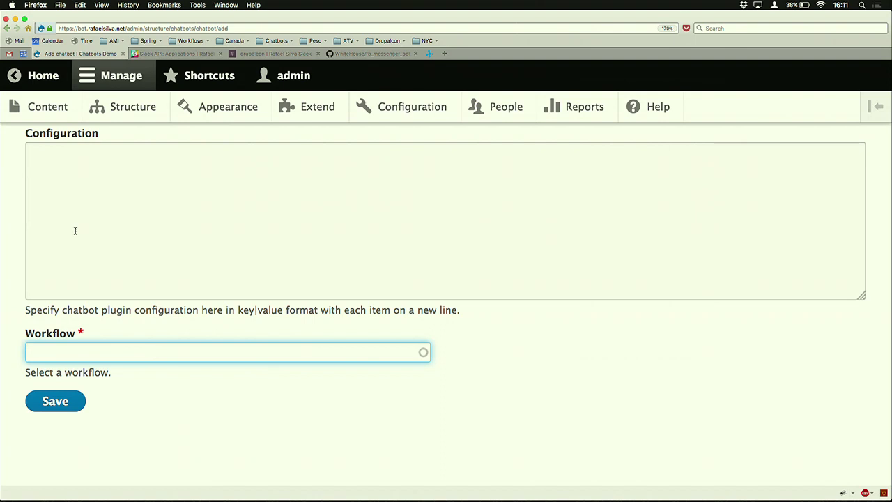
{"action": "left_click", "coordinate": [8, 32]}
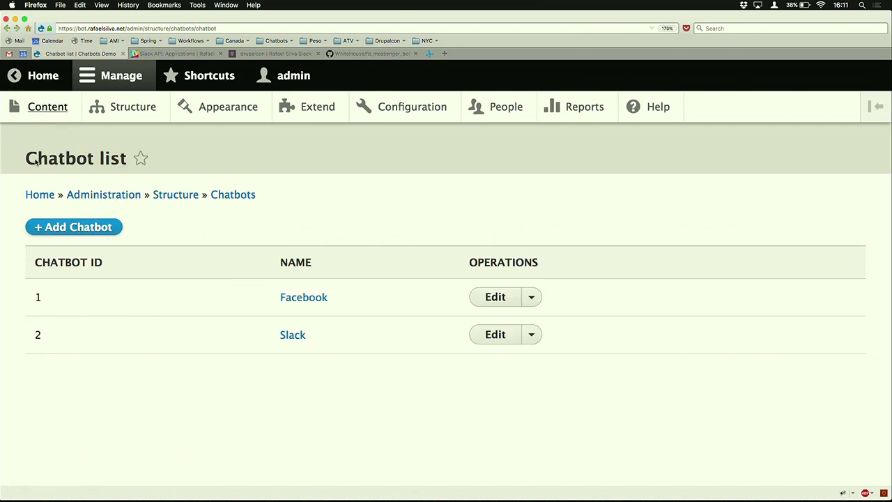
Step: Open the Facebook chatbot's edit form and examine its plugin, webhook path, and key|value entries under Configuration
{"action": "left_click", "coordinate": [496, 297]}
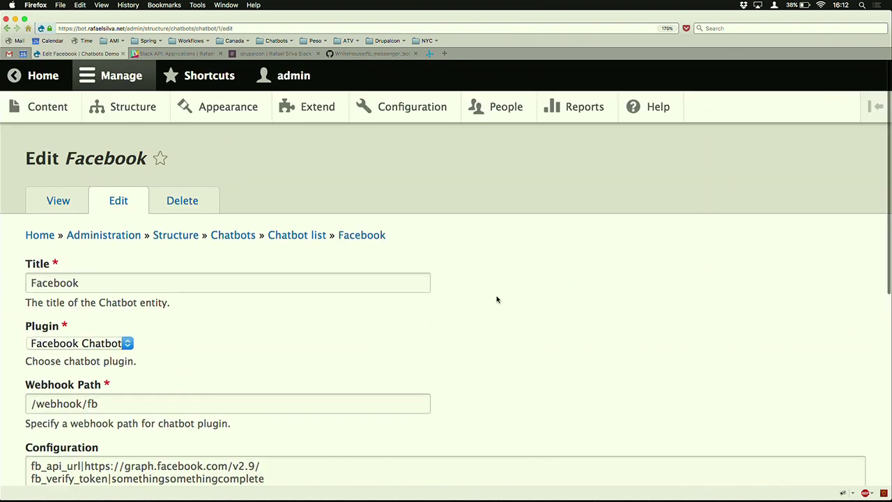
{"action": "scroll", "coordinate": [496, 299], "scroll_direction": "down", "scroll_amount": 3}
{"action": "scroll", "coordinate": [496, 299], "scroll_direction": "down", "scroll_amount": 2}
{"action": "left_click", "coordinate": [289, 327]}
{"action": "scroll", "coordinate": [289, 326], "scroll_direction": "down", "scroll_amount": 1}
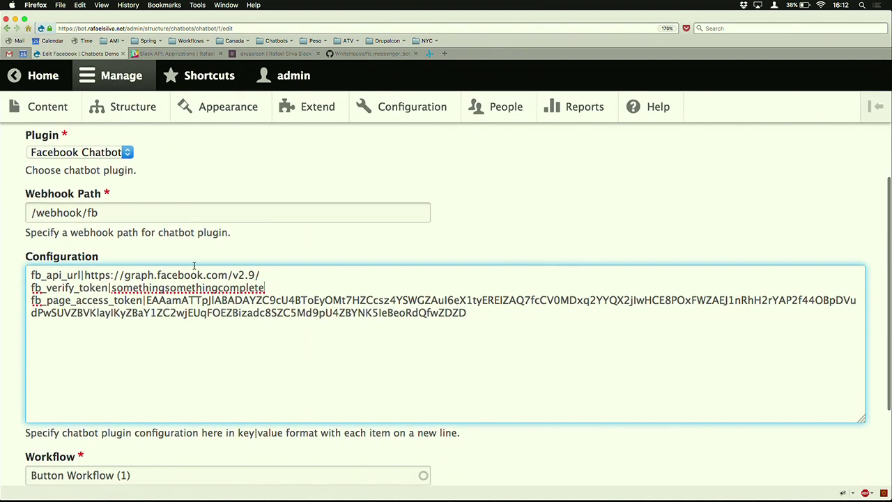
{"action": "triple_click", "coordinate": [69, 274]}
{"action": "left_click", "coordinate": [68, 274]}
{"action": "scroll", "coordinate": [68, 272], "scroll_direction": "down", "scroll_amount": 2}
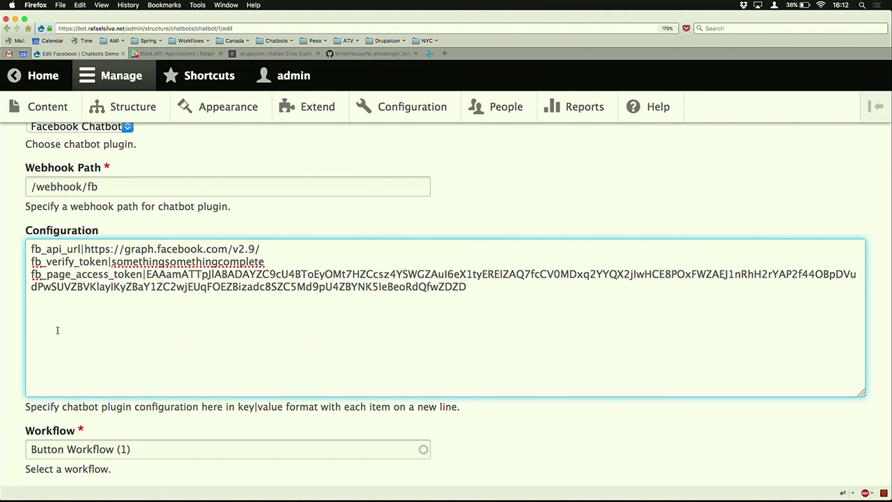
Step: Check the workflow assigned to the Facebook chatbot, and go back to the Chatbots page without saving
{"action": "scroll", "coordinate": [84, 252], "scroll_direction": "down", "scroll_amount": 1}
{"action": "scroll", "coordinate": [84, 252], "scroll_direction": "down", "scroll_amount": 2}
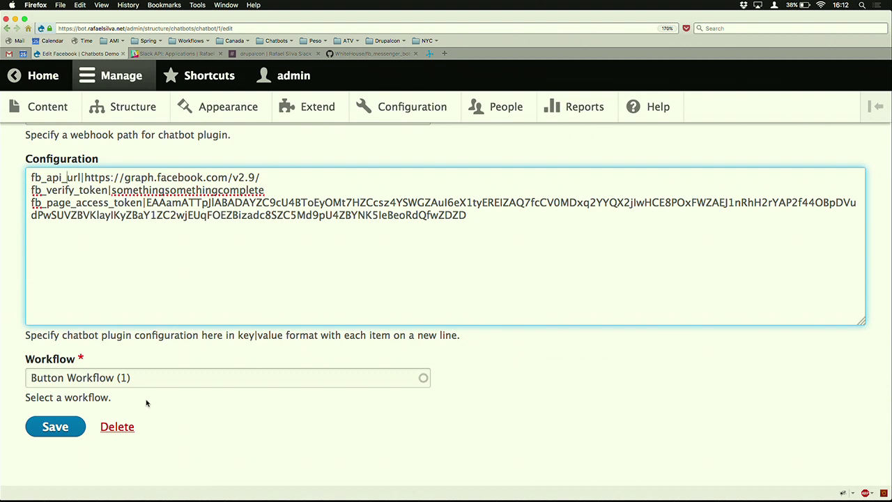
{"action": "scroll", "coordinate": [145, 382], "scroll_direction": "down", "scroll_amount": 1}
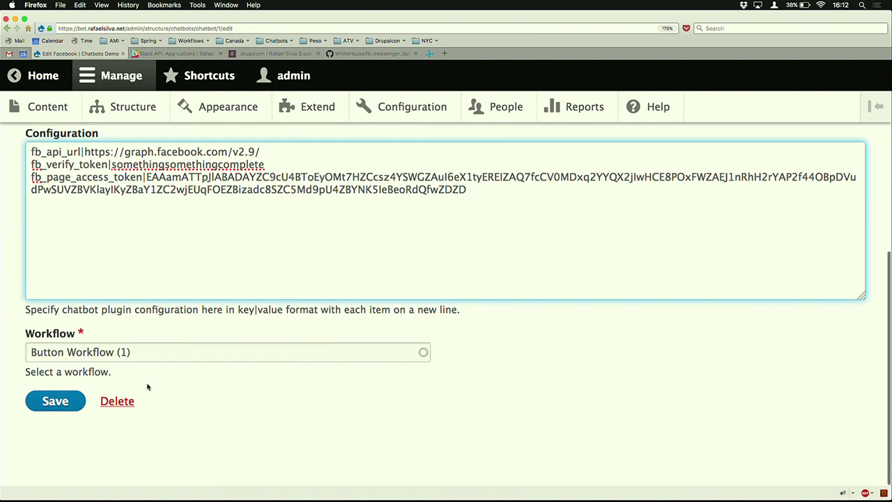
{"action": "left_click", "coordinate": [7, 28]}
{"action": "left_click", "coordinate": [7, 27]}
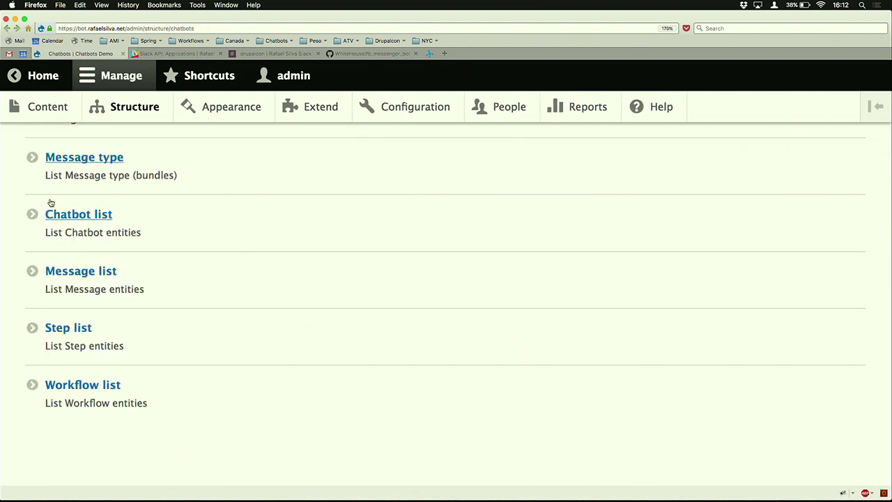
Step: Open the Workflow list, review the steps in Button Workflow's edit form, and return to the Chatbots page
{"action": "left_click", "coordinate": [85, 390]}
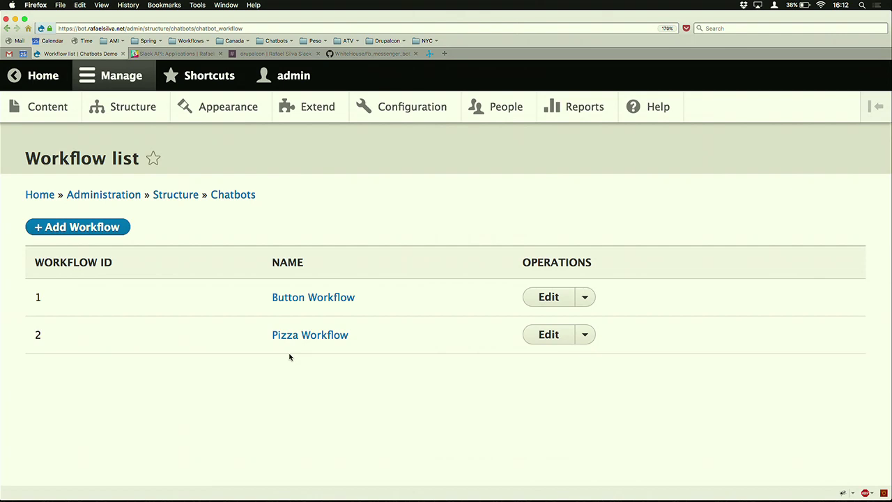
{"action": "left_click", "coordinate": [537, 297]}
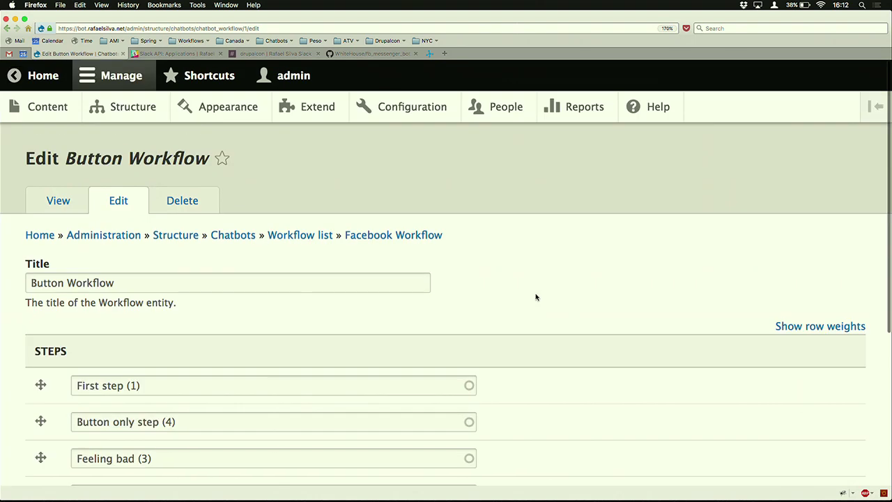
{"action": "scroll", "coordinate": [536, 298], "scroll_direction": "down", "scroll_amount": 2}
{"action": "scroll", "coordinate": [536, 297], "scroll_direction": "down", "scroll_amount": 2}
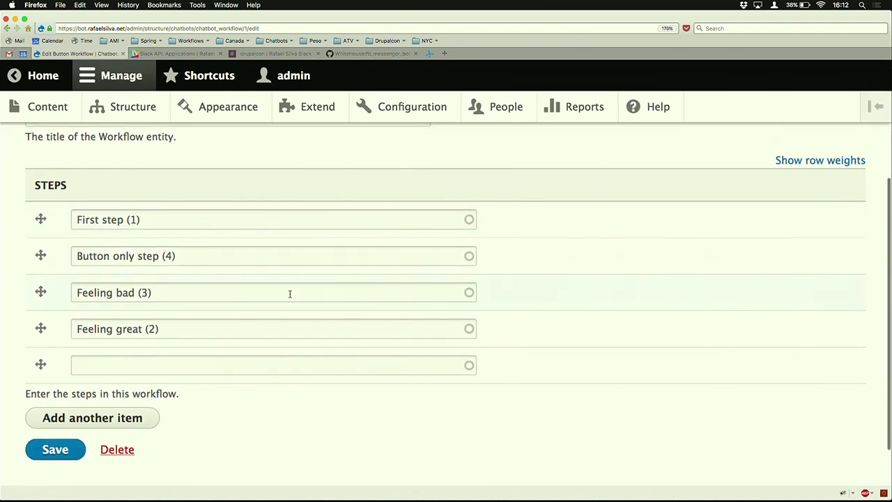
{"action": "scroll", "coordinate": [207, 242], "scroll_direction": "down", "scroll_amount": 1}
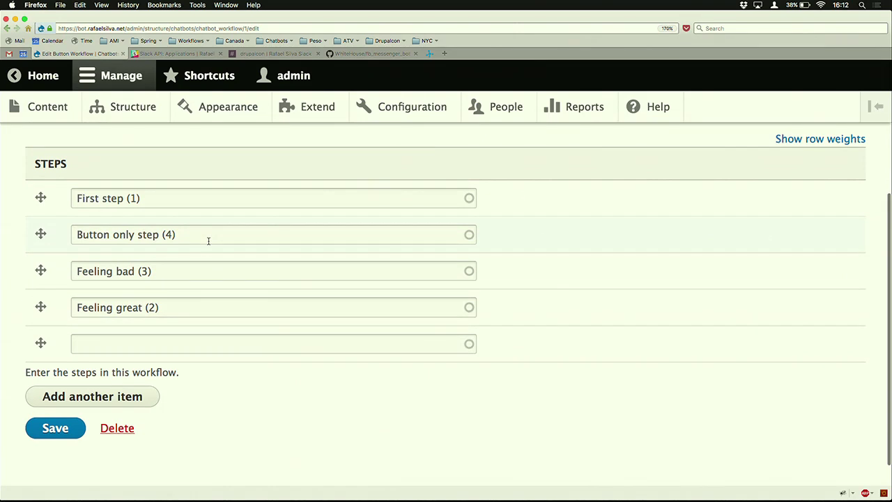
{"action": "scroll", "coordinate": [208, 241], "scroll_direction": "up", "scroll_amount": 3}
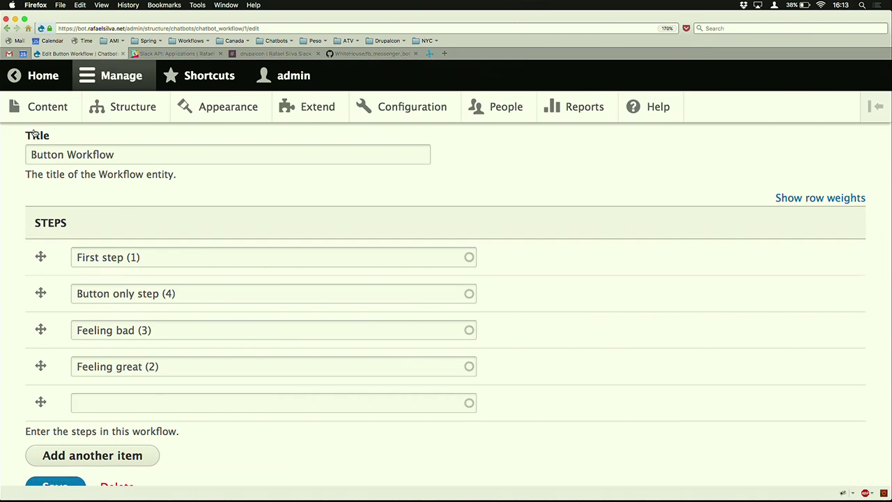
{"action": "left_click", "coordinate": [6, 29]}
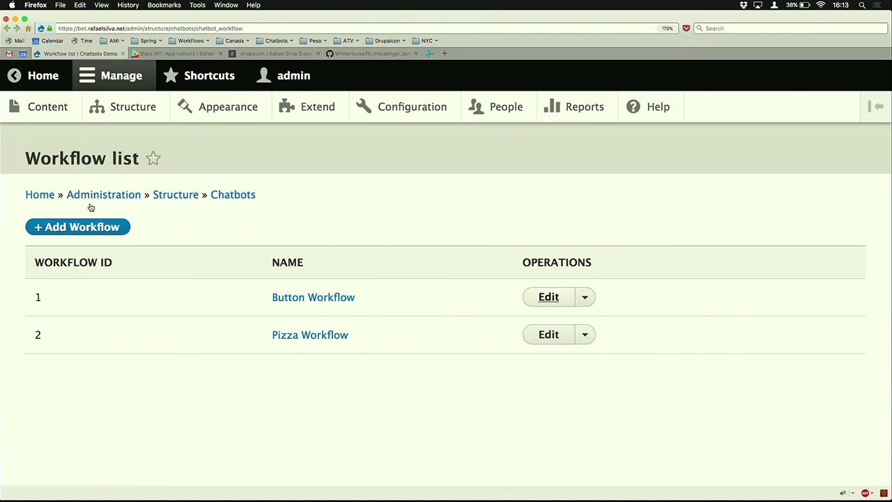
{"action": "left_click", "coordinate": [6, 29]}
Step: Open the Message list, examine the messages and their message types through the whole list, and return to the Chatbots page
{"action": "left_click", "coordinate": [84, 273]}
{"action": "scroll", "coordinate": [263, 291], "scroll_direction": "down", "scroll_amount": 5}
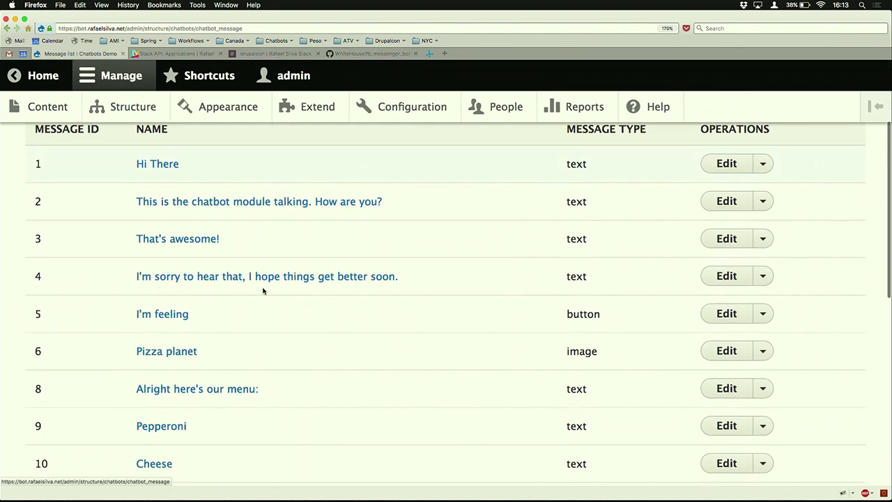
{"action": "scroll", "coordinate": [264, 291], "scroll_direction": "up", "scroll_amount": 3}
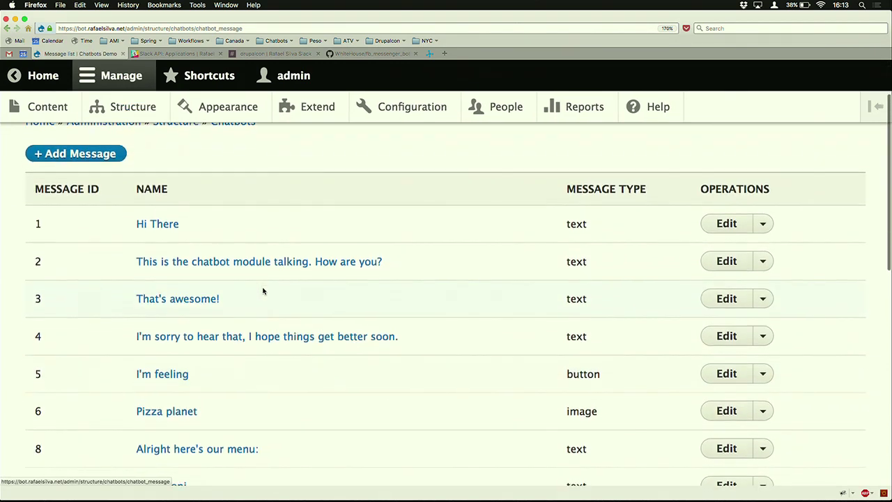
{"action": "scroll", "coordinate": [277, 214], "scroll_direction": "down", "scroll_amount": 1}
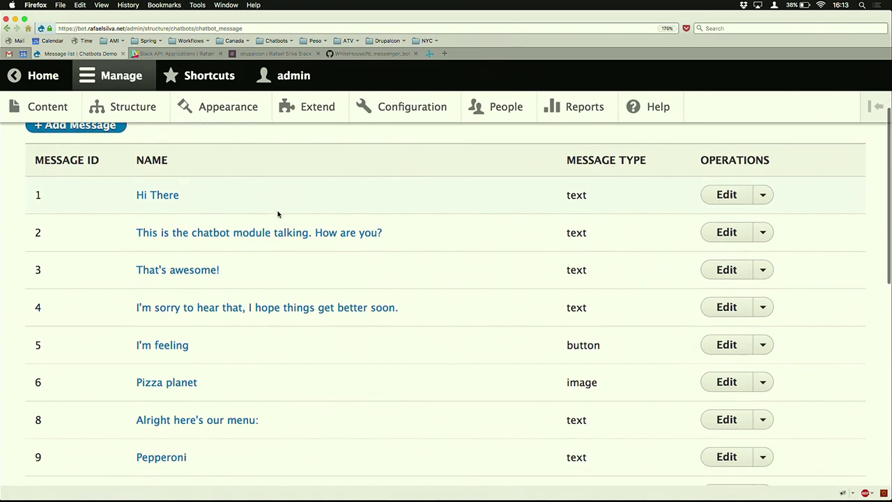
{"action": "scroll", "coordinate": [176, 206], "scroll_direction": "down", "scroll_amount": 13}
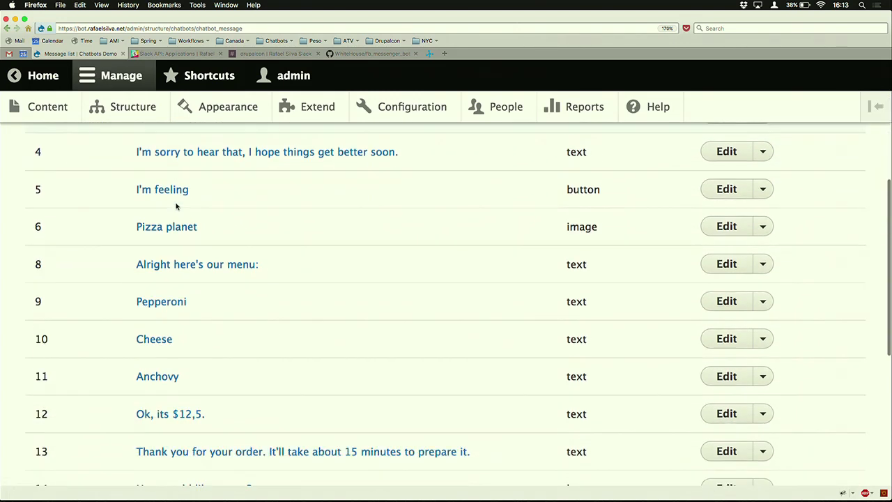
{"action": "scroll", "coordinate": [176, 206], "scroll_direction": "down", "scroll_amount": 2}
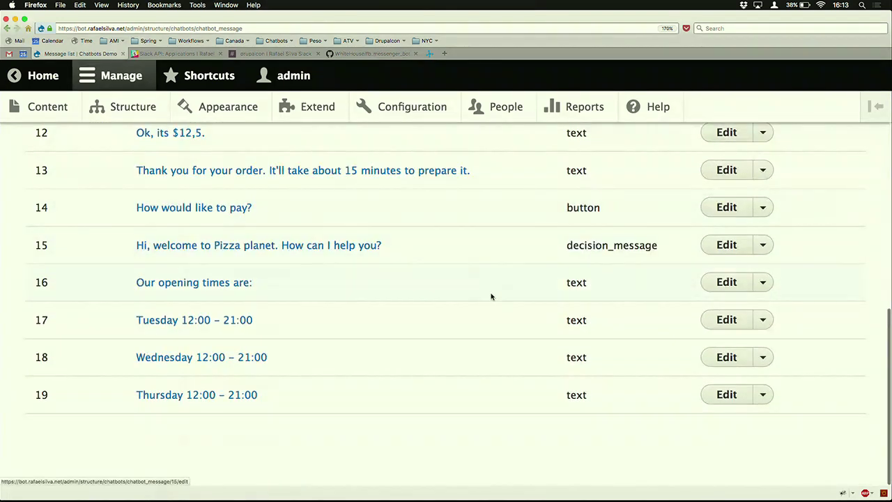
{"action": "scroll", "coordinate": [565, 391], "scroll_direction": "up", "scroll_amount": 2}
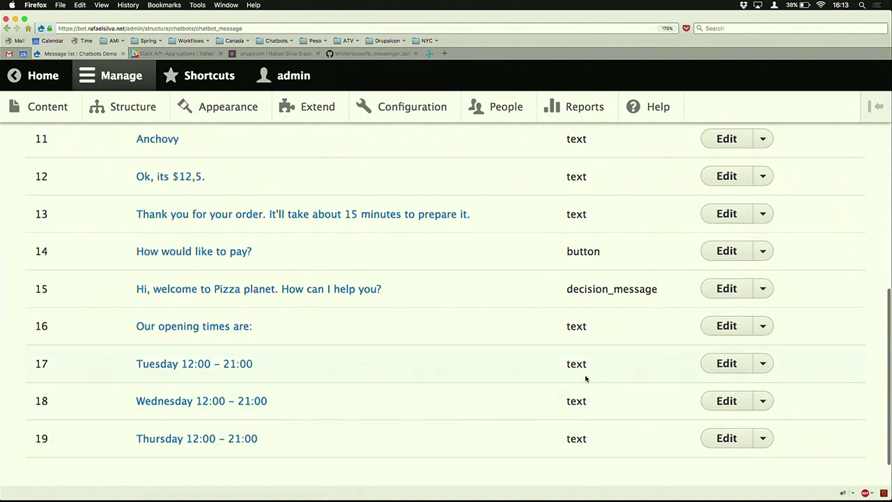
{"action": "scroll", "coordinate": [617, 288], "scroll_direction": "up", "scroll_amount": 12}
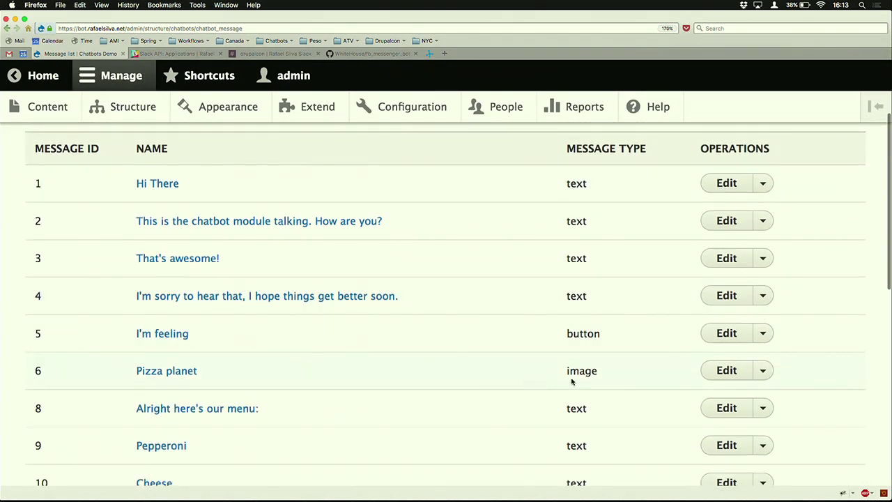
{"action": "scroll", "coordinate": [397, 338], "scroll_direction": "up", "scroll_amount": 3}
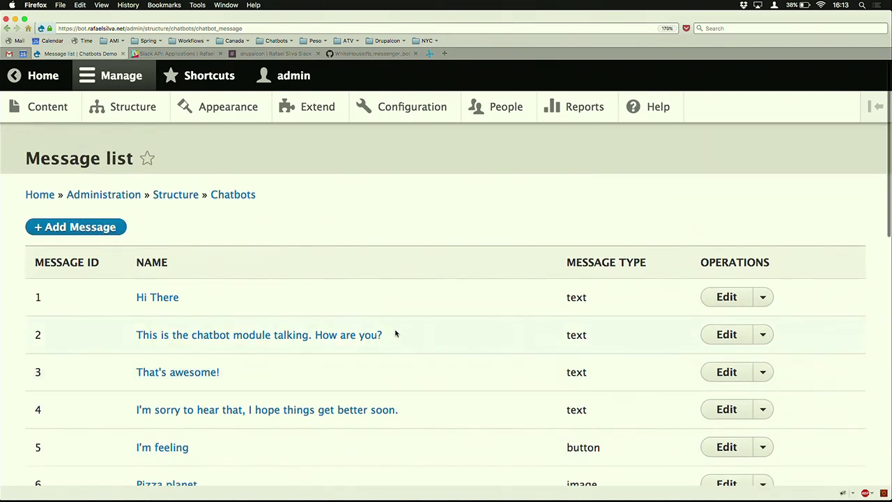
{"action": "left_click", "coordinate": [5, 28]}
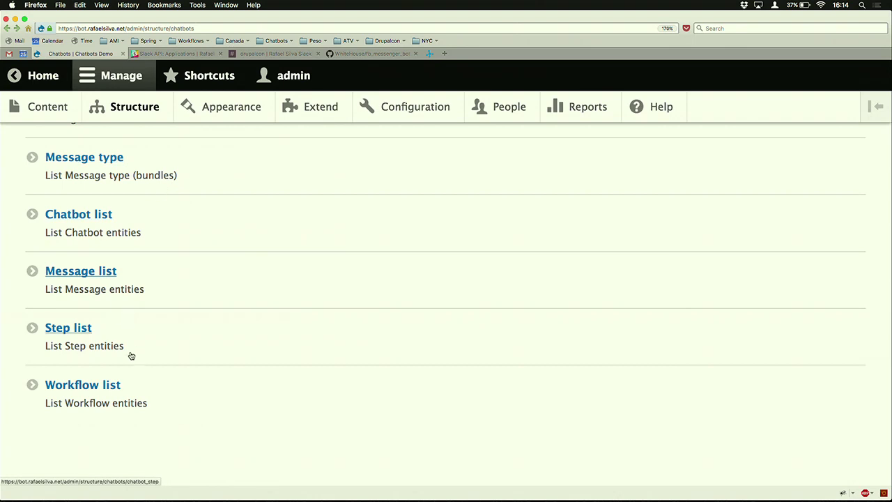
Step: Switch to Keynote, play the presentation from the DEMO slide, and advance to the slide on extending the chatbot module
{"action": "mouse_move", "coordinate": [96, 499]}
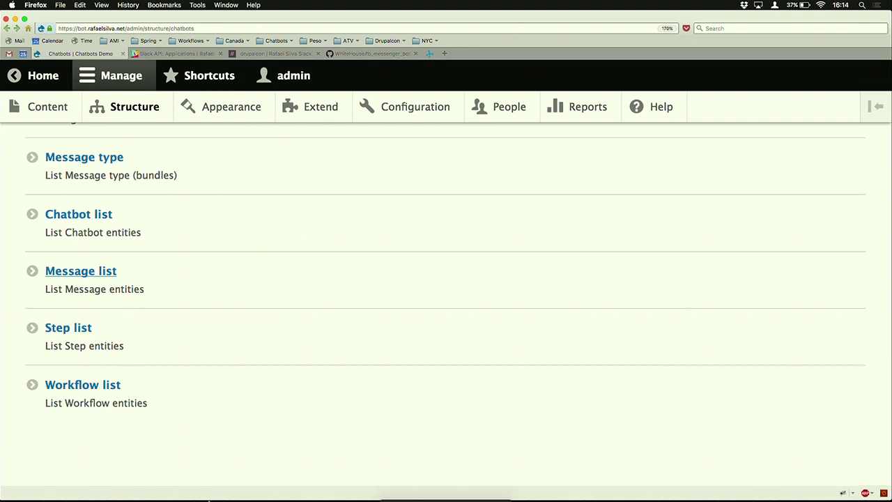
{"action": "left_click", "coordinate": [449, 491]}
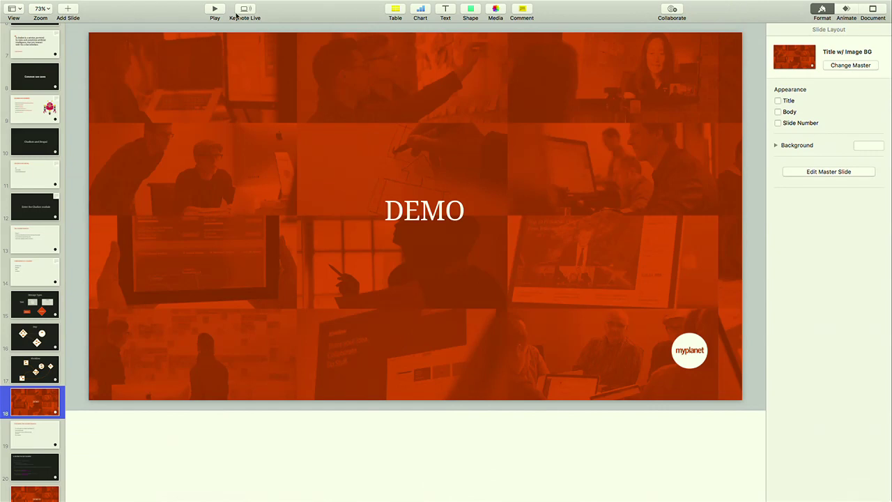
{"action": "left_click", "coordinate": [214, 10]}
{"action": "key", "text": "Right"}
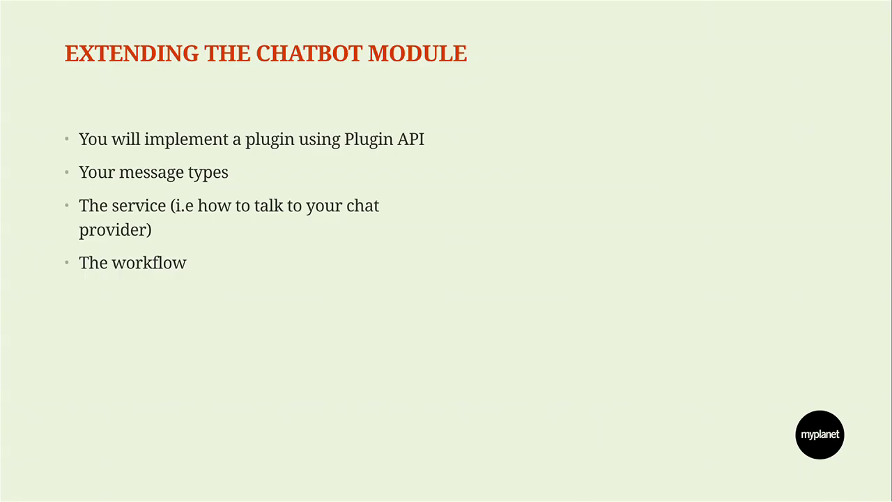
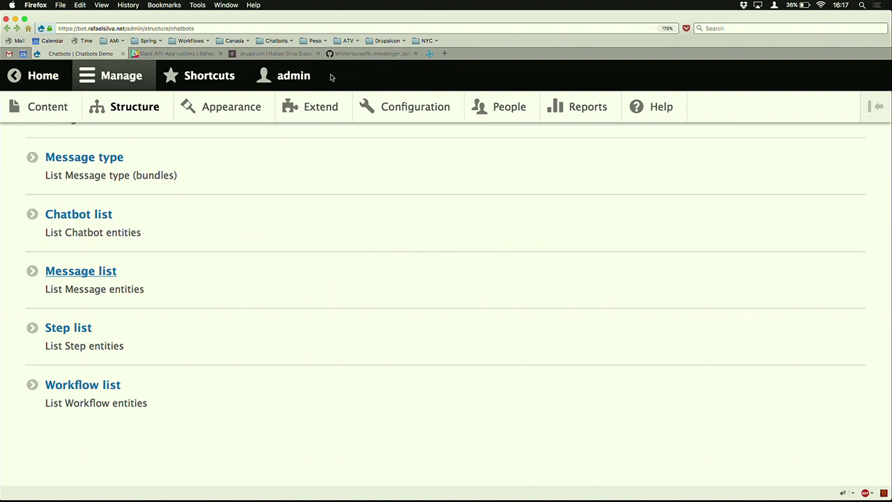
Step: Show the #drupalcon channel in Slack and enlarge the page to 150%
{"action": "left_click", "coordinate": [187, 56]}
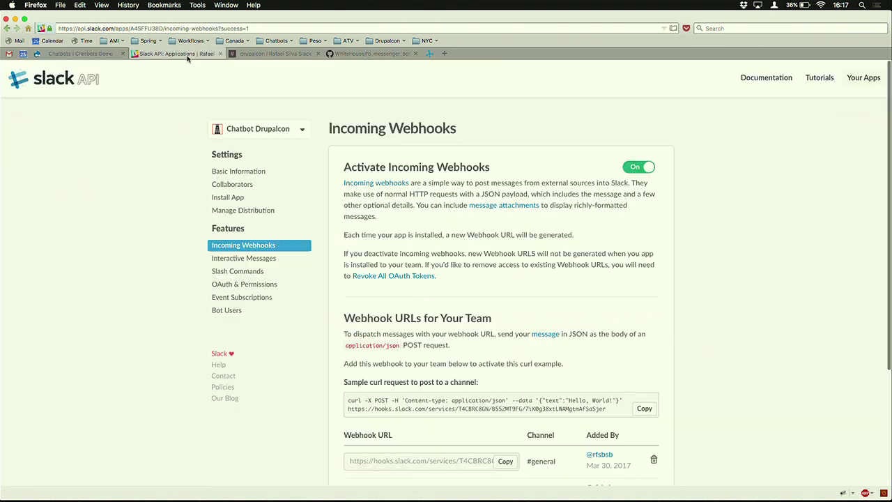
{"action": "left_click", "coordinate": [277, 55]}
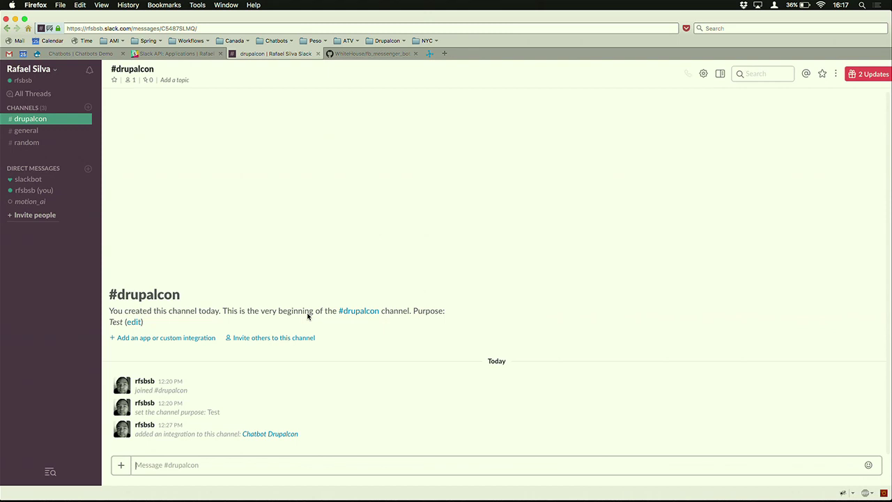
{"action": "key", "text": "super+plus"}
{"action": "key", "text": "super+plus"}
{"action": "key", "text": "super+plus"}
{"action": "key", "text": "super+plus"}
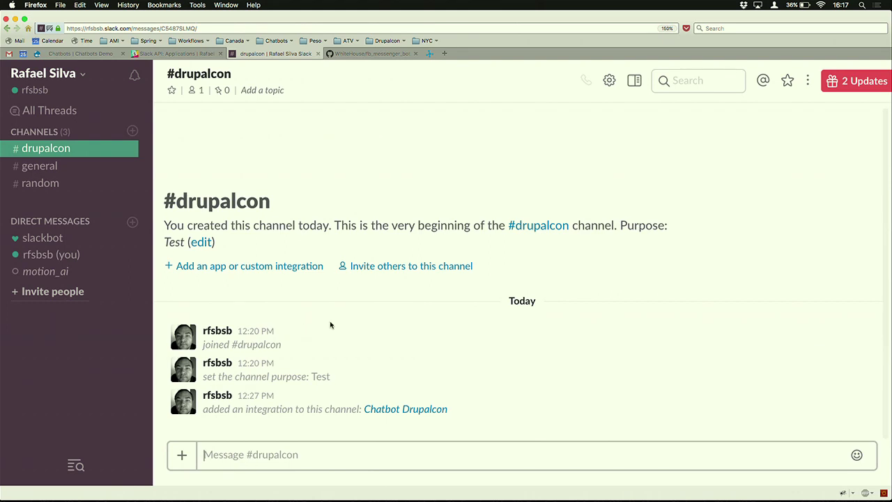
Step: Return to Drupal's Chatbots page, check the workflow assigned to the Slack chatbot in its edit form, and go back without saving
{"action": "left_click", "coordinate": [101, 52]}
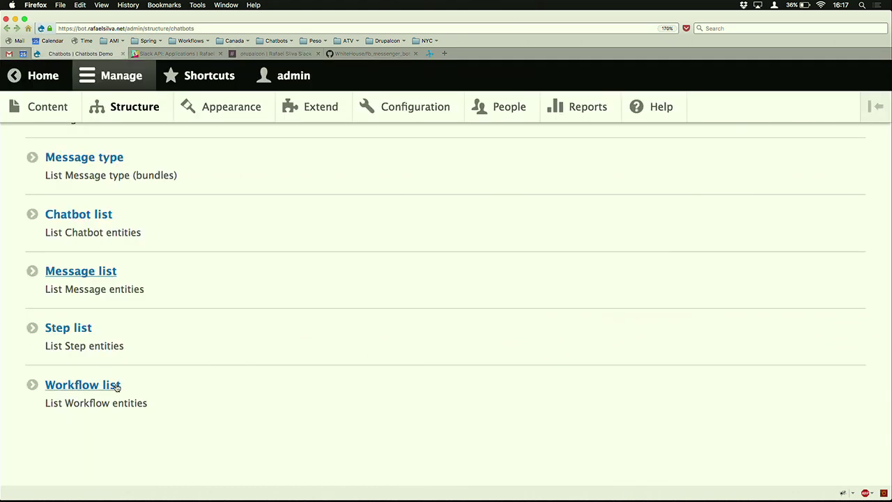
{"action": "left_click", "coordinate": [89, 378]}
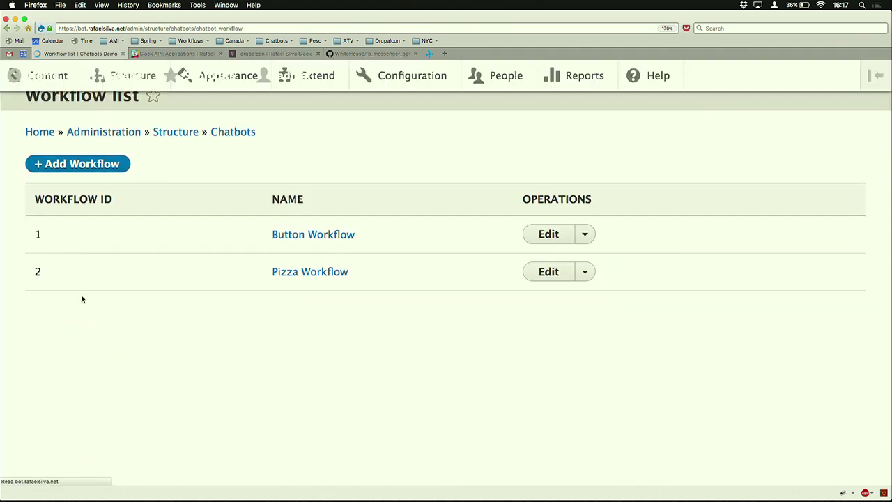
{"action": "left_click", "coordinate": [7, 29]}
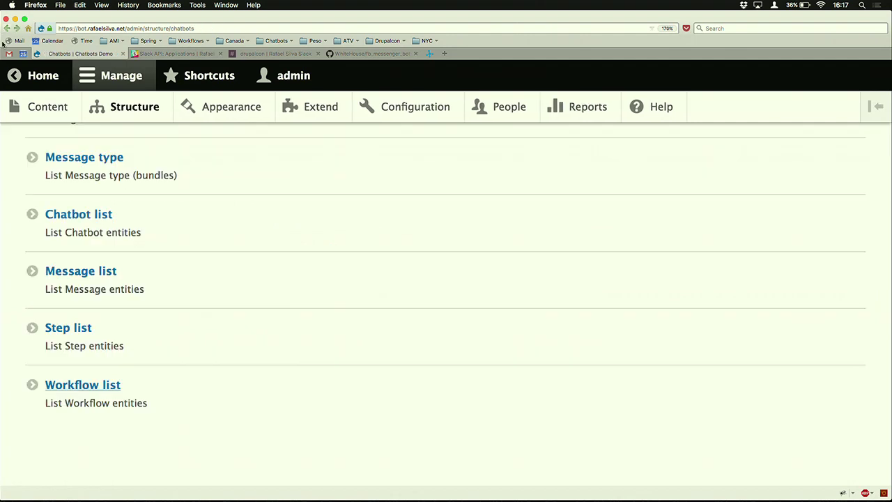
{"action": "left_click", "coordinate": [91, 211]}
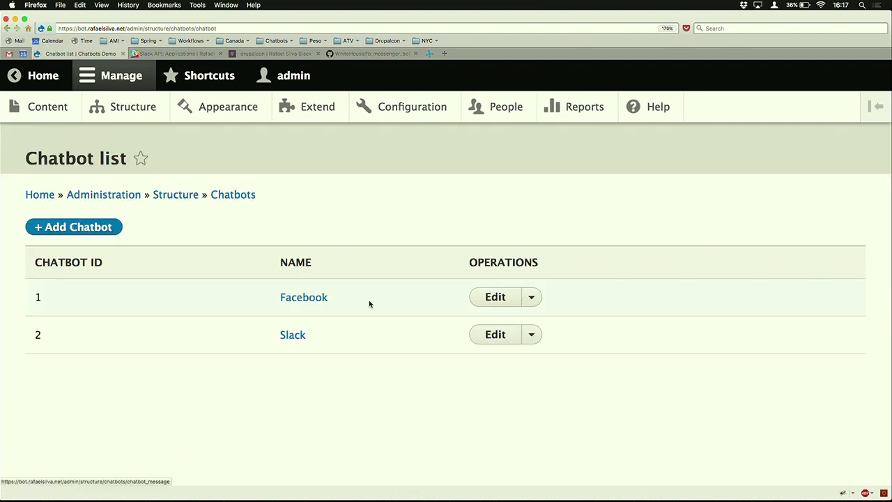
{"action": "left_click", "coordinate": [507, 335]}
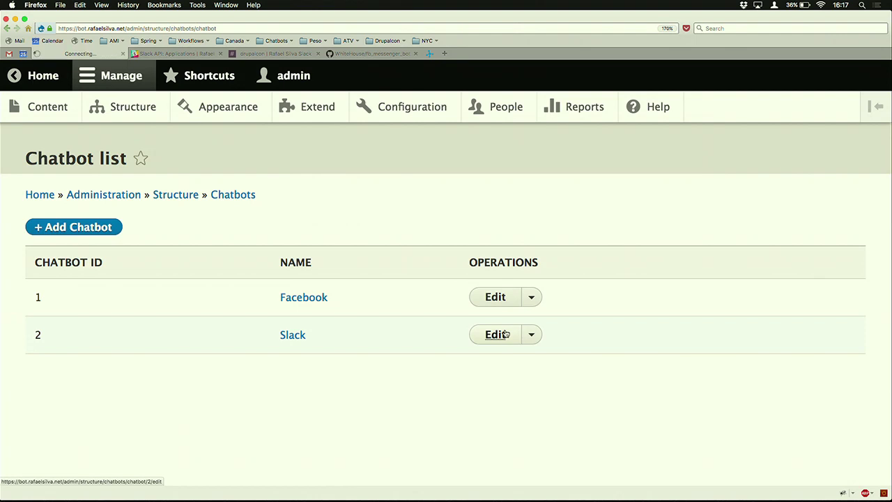
{"action": "scroll", "coordinate": [388, 358], "scroll_direction": "down", "scroll_amount": 5}
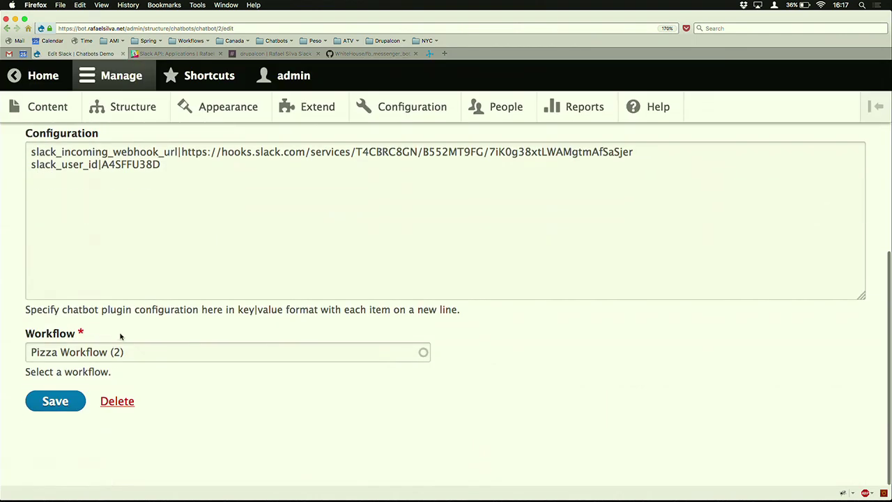
{"action": "left_click_drag", "start_coordinate": [148, 357], "coordinate": [0, 346]}
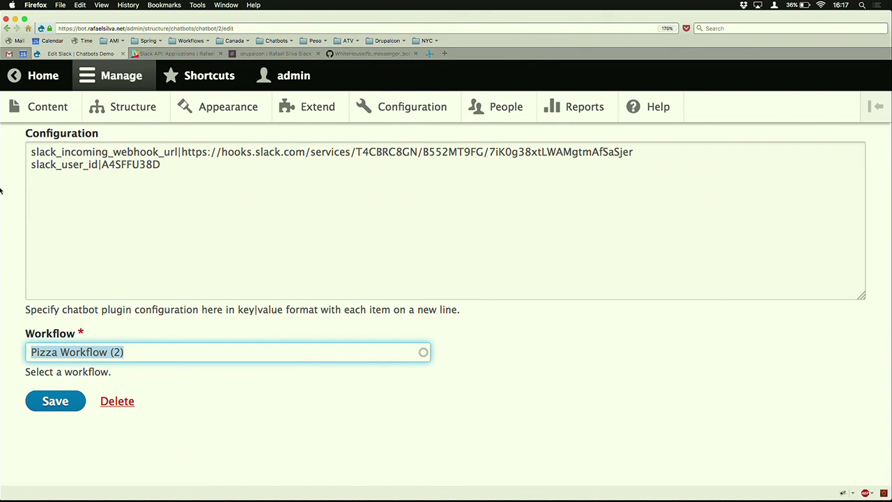
{"action": "left_click", "coordinate": [6, 29]}
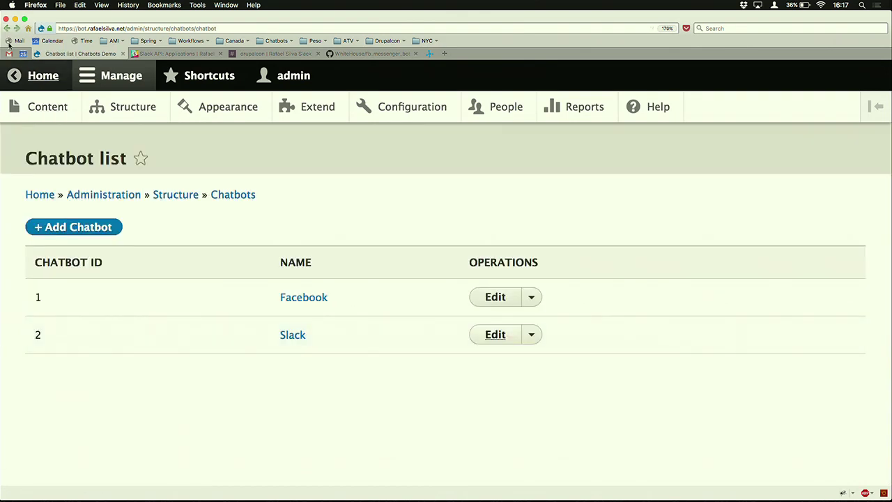
{"action": "left_click", "coordinate": [6, 29]}
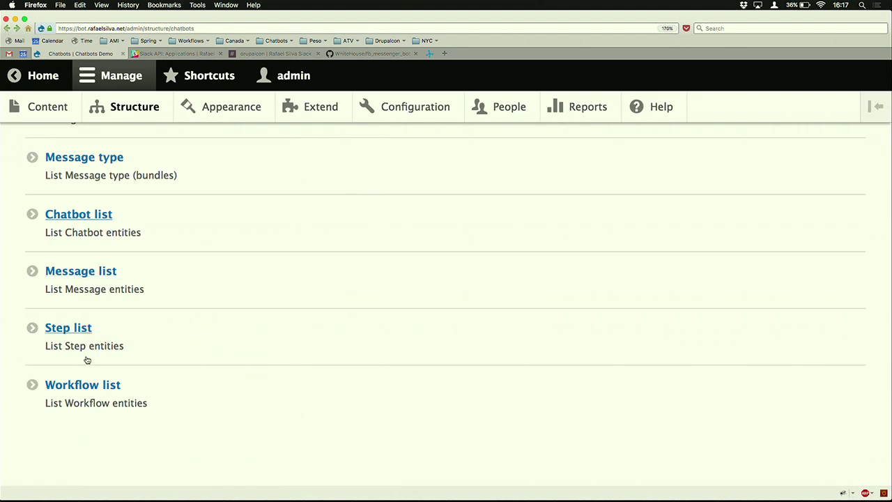
Step: Open Pizza Workflow from the Workflow list and review the steps in its edit form
{"action": "left_click", "coordinate": [83, 384]}
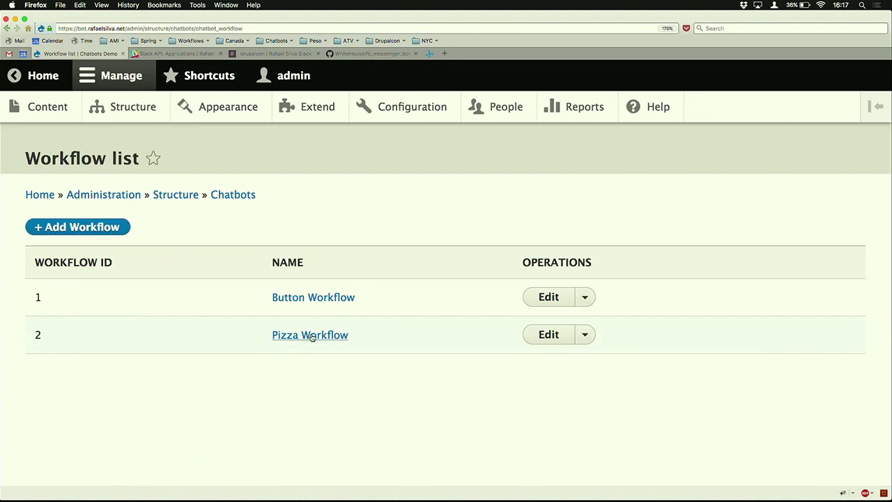
{"action": "left_click", "coordinate": [312, 335]}
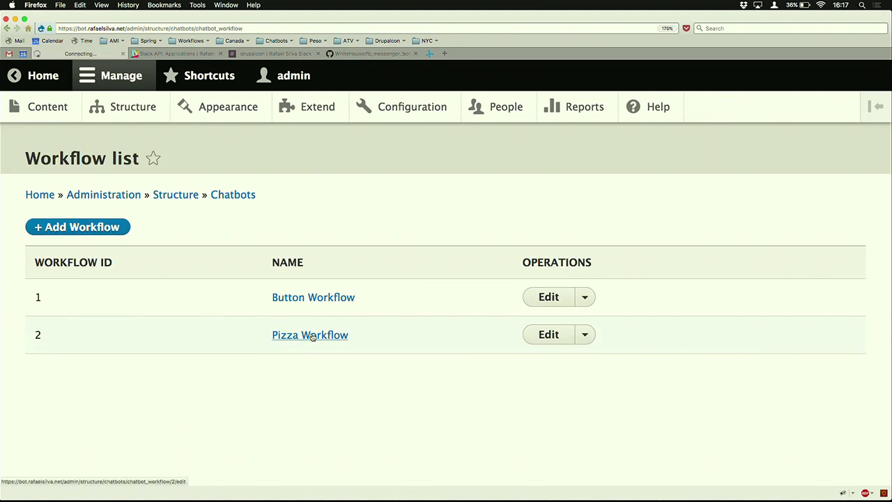
{"action": "scroll", "coordinate": [312, 333], "scroll_direction": "down", "scroll_amount": 5}
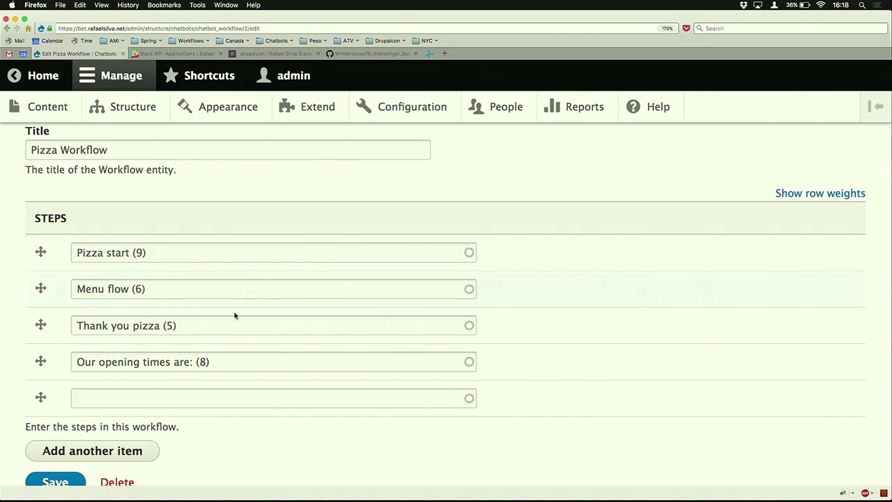
Step: Send the message "Hi" to the chatbot in Slack's #drupalcon channel
{"action": "left_click", "coordinate": [149, 56]}
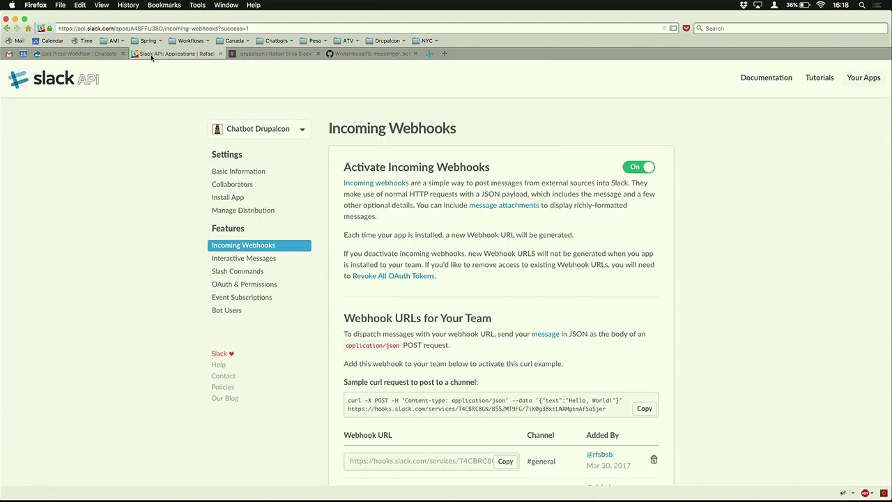
{"action": "left_click", "coordinate": [274, 56]}
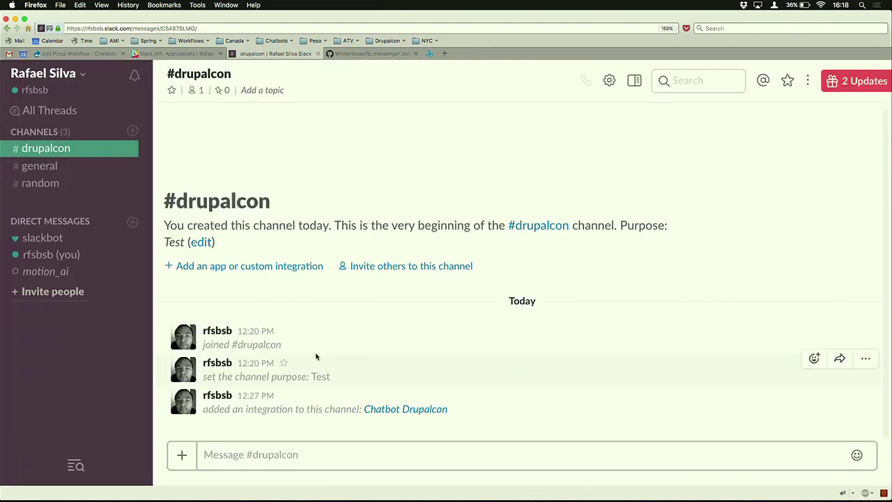
{"action": "type", "text": "Hi"}
{"action": "key", "text": "Return"}
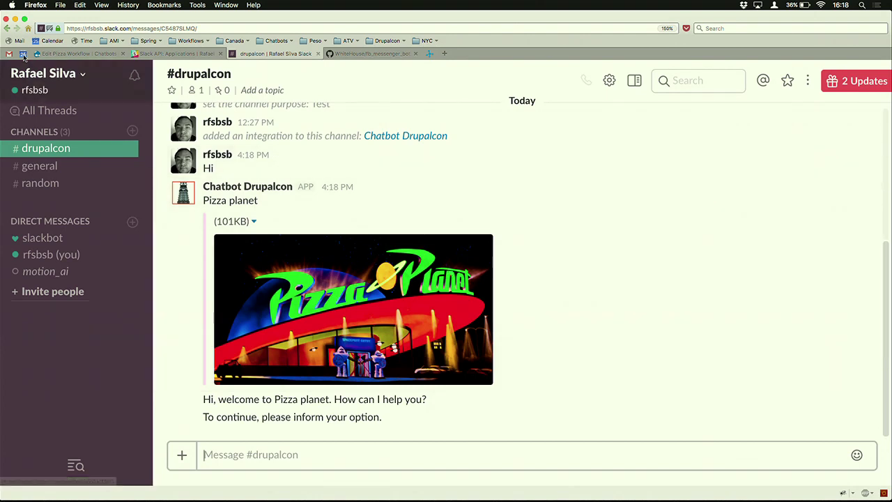
Step: Check the first step of Pizza Workflow in Drupal, and return to the Chatbots page without saving
{"action": "left_click", "coordinate": [78, 55]}
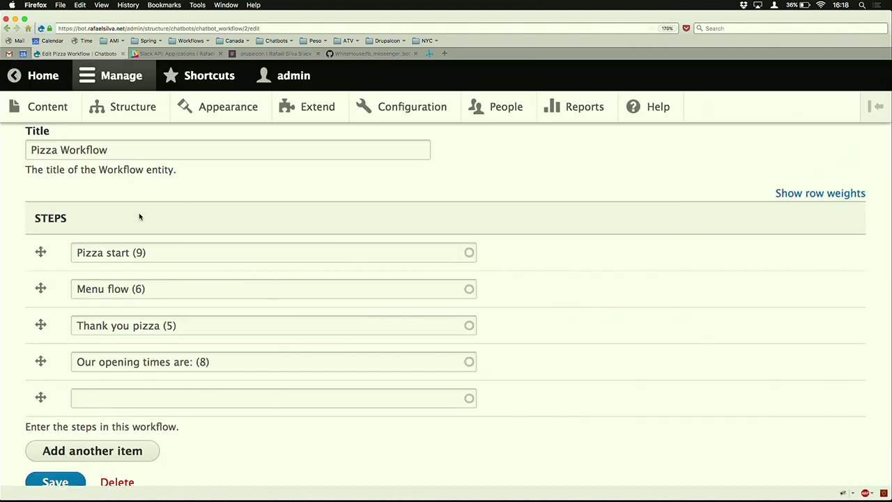
{"action": "left_click", "coordinate": [176, 255]}
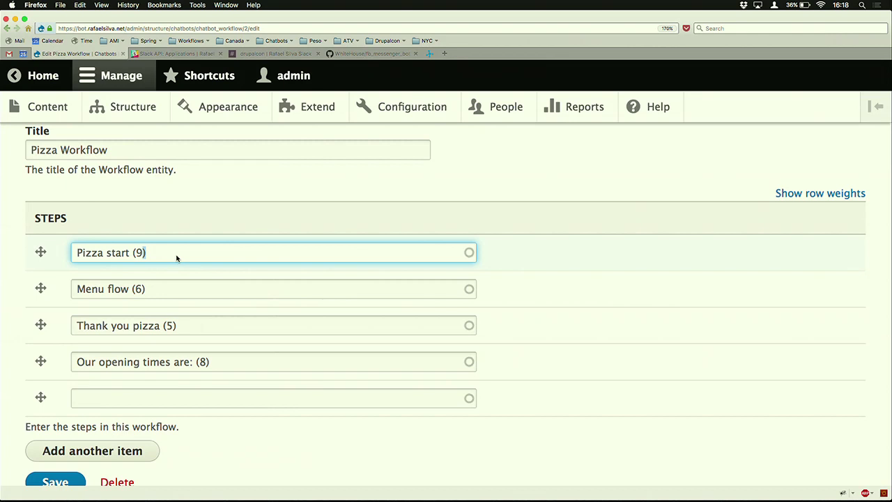
{"action": "key", "text": "super+bracketleft"}
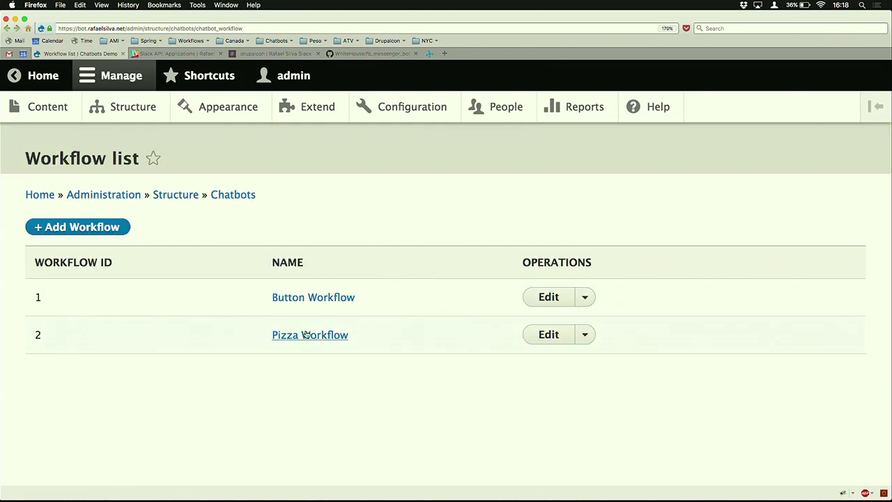
{"action": "left_click", "coordinate": [7, 29]}
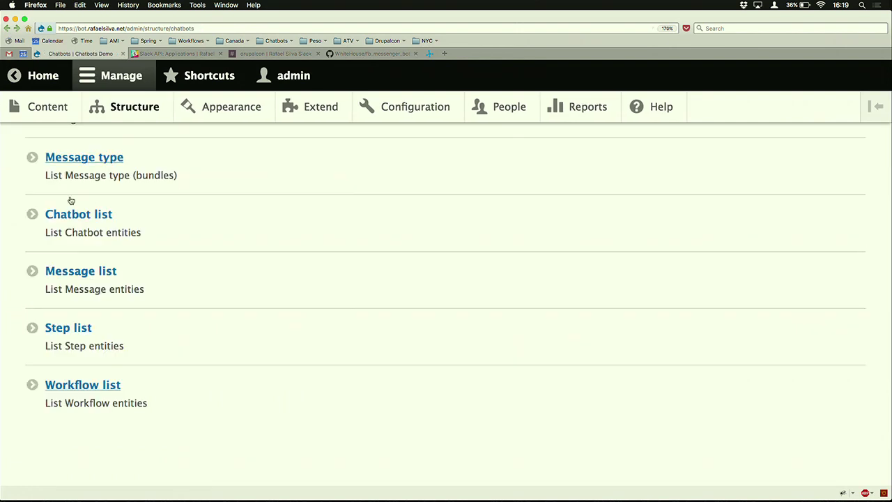
Step: Open the Pizza start step from the Step list and review its messages in the edit form
{"action": "left_click", "coordinate": [69, 328]}
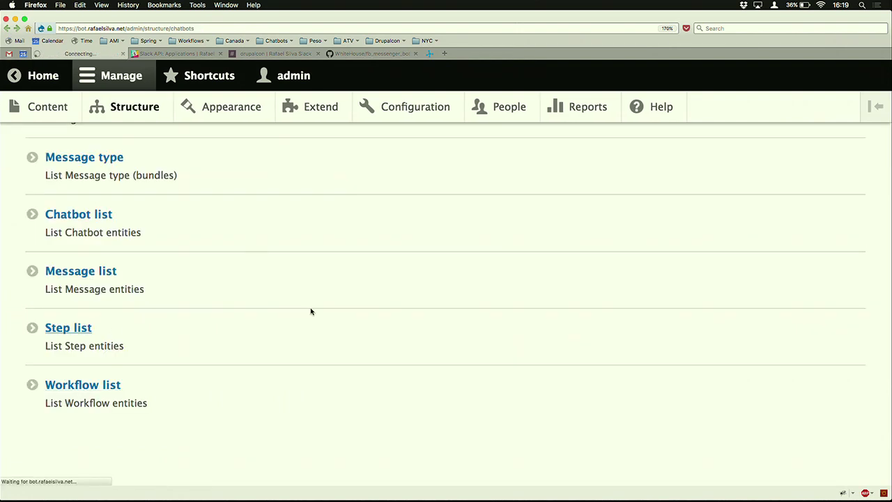
{"action": "scroll", "coordinate": [311, 311], "scroll_direction": "down", "scroll_amount": 5}
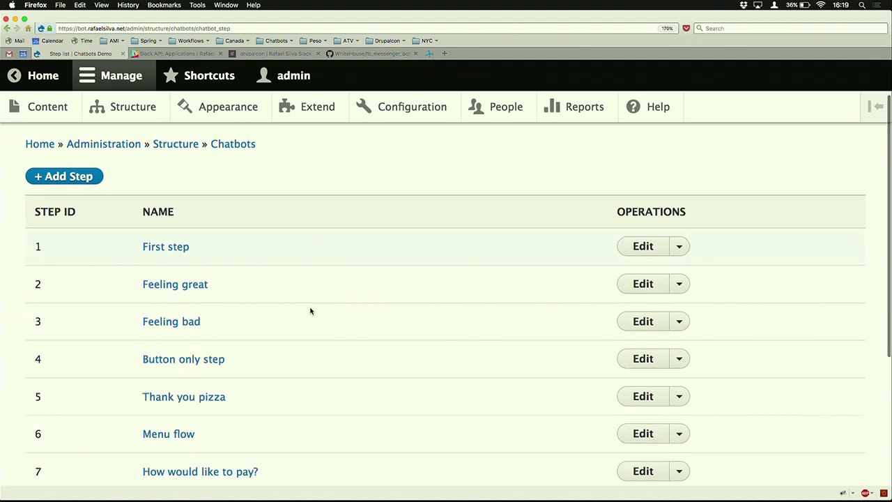
{"action": "left_click", "coordinate": [178, 360]}
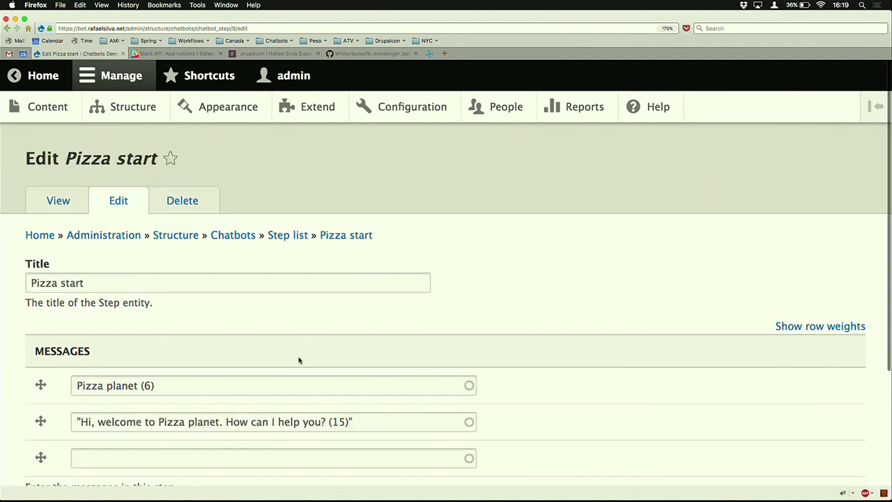
{"action": "scroll", "coordinate": [299, 359], "scroll_direction": "down", "scroll_amount": 3}
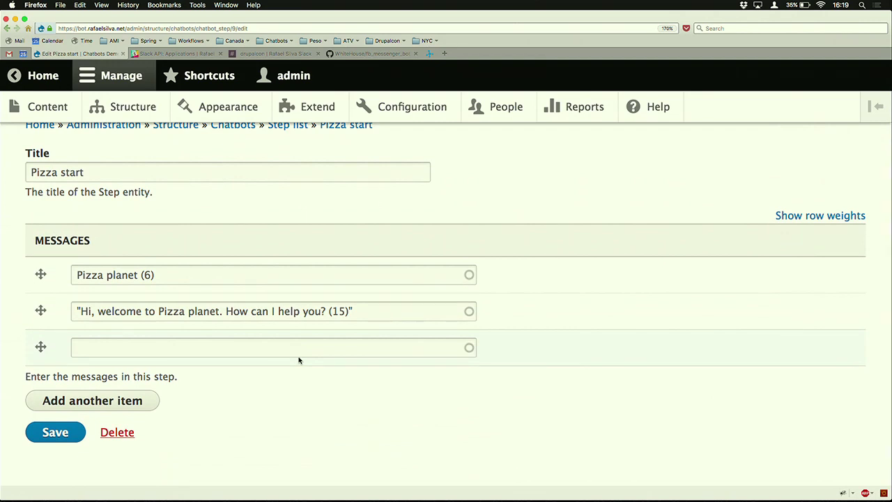
{"action": "left_click", "coordinate": [188, 277]}
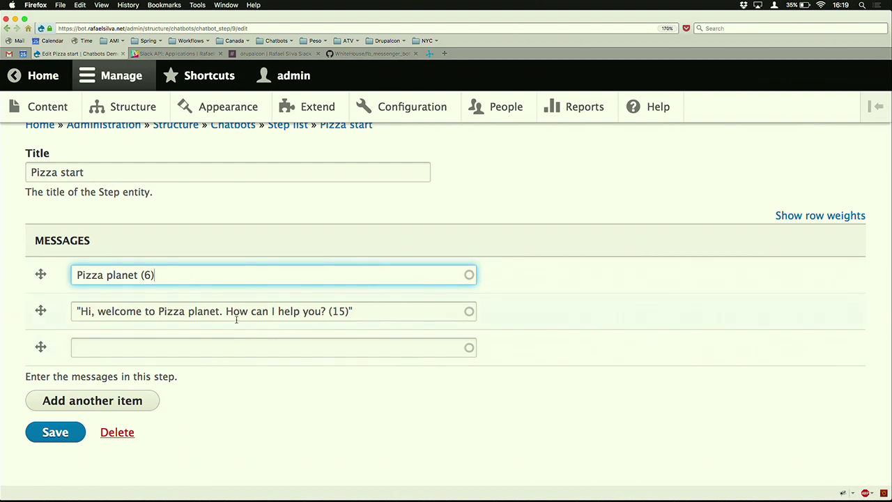
Step: Compare the chatbot's reply in the Slack channel with the two messages of the Pizza start step
{"action": "left_click", "coordinate": [289, 54]}
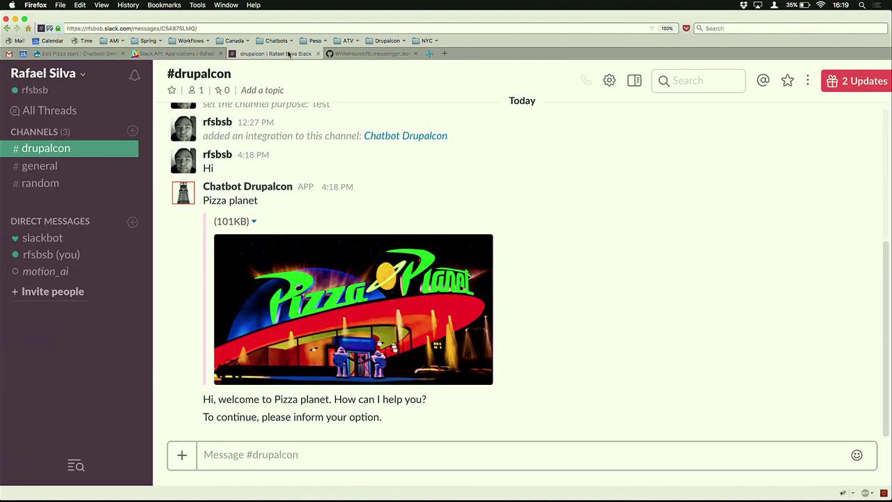
{"action": "left_click", "coordinate": [101, 56]}
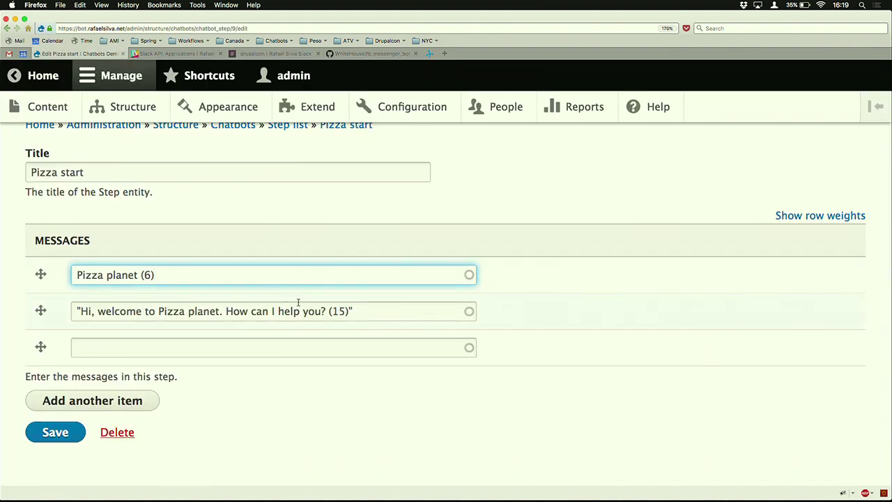
{"action": "left_click", "coordinate": [372, 318]}
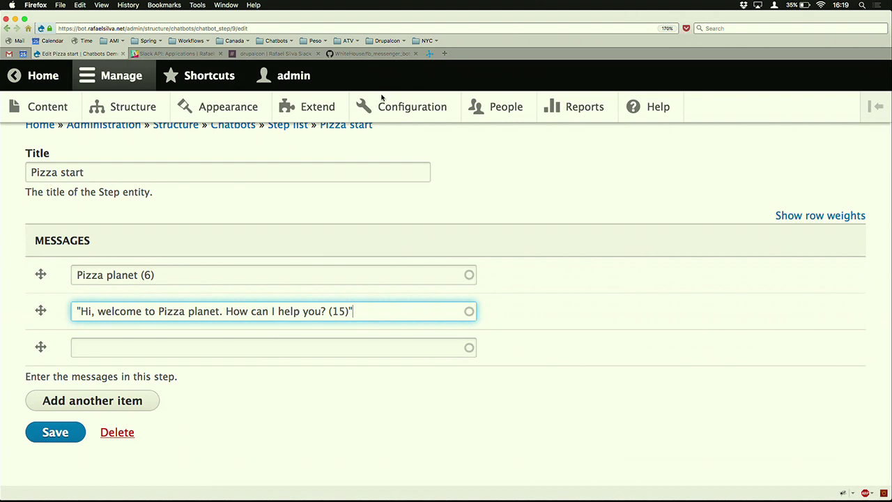
Step: Send the message "Hi I would like to see your menu" to the chatbot in Slack's #drupalcon channel
{"action": "left_click", "coordinate": [288, 55]}
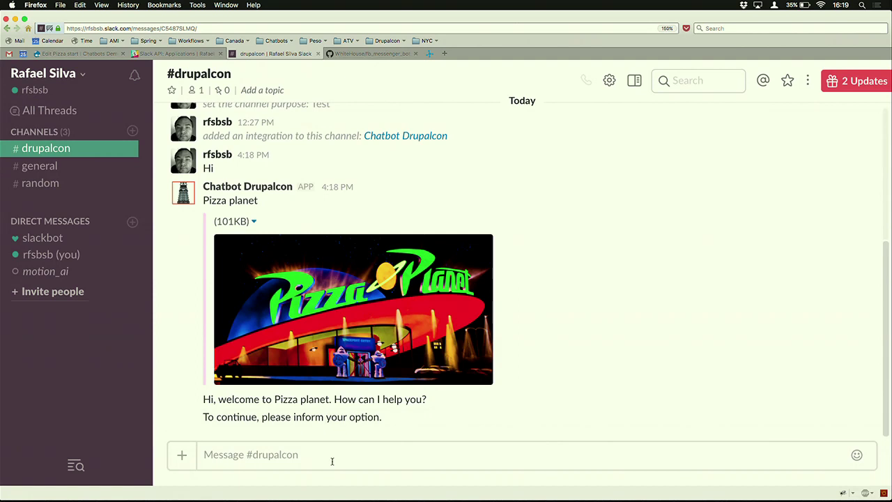
{"action": "left_click", "coordinate": [265, 448]}
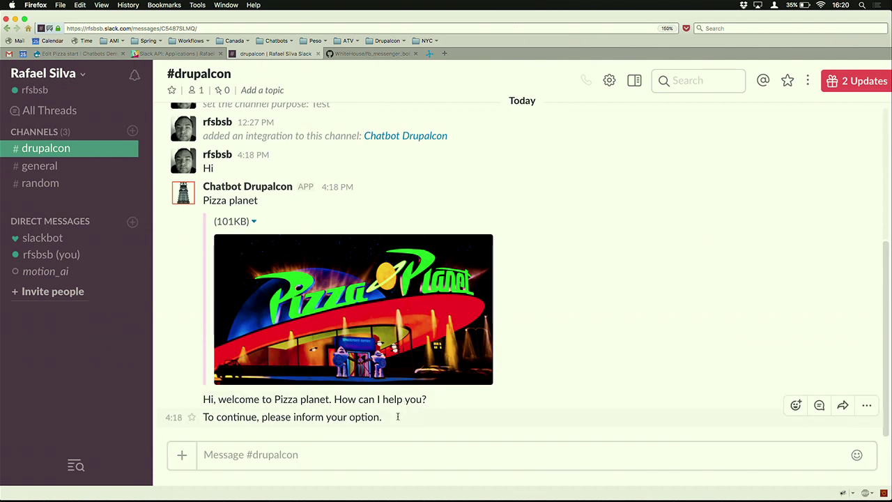
{"action": "left_click", "coordinate": [240, 454]}
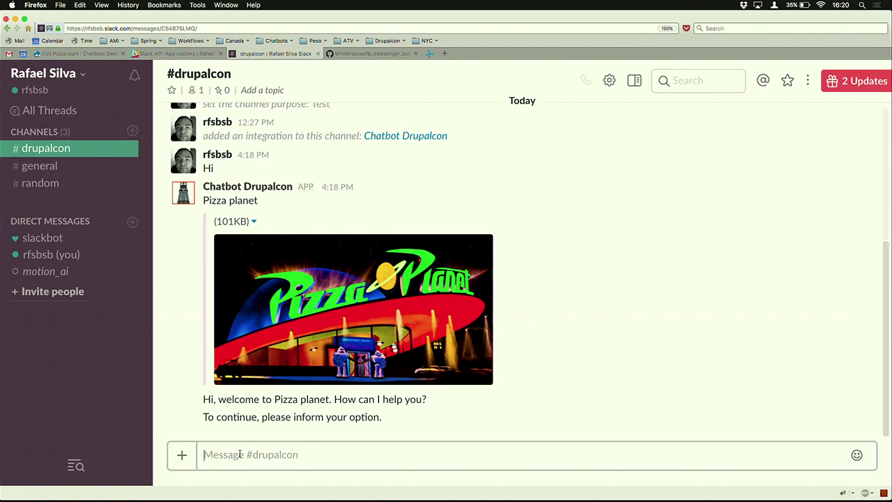
{"action": "type", "text": "Hi I would like to see your e"}
{"action": "key", "text": "BackSpace"}
{"action": "type", "text": "menu"}
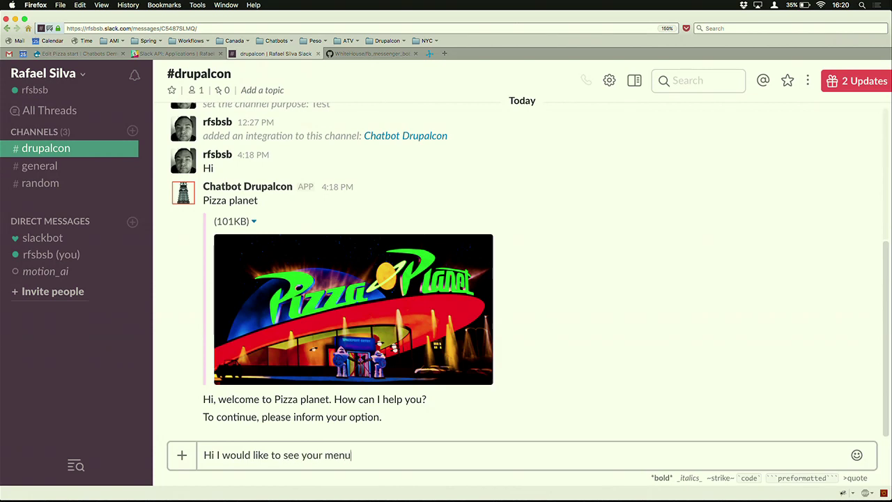
{"action": "key", "text": "Return"}
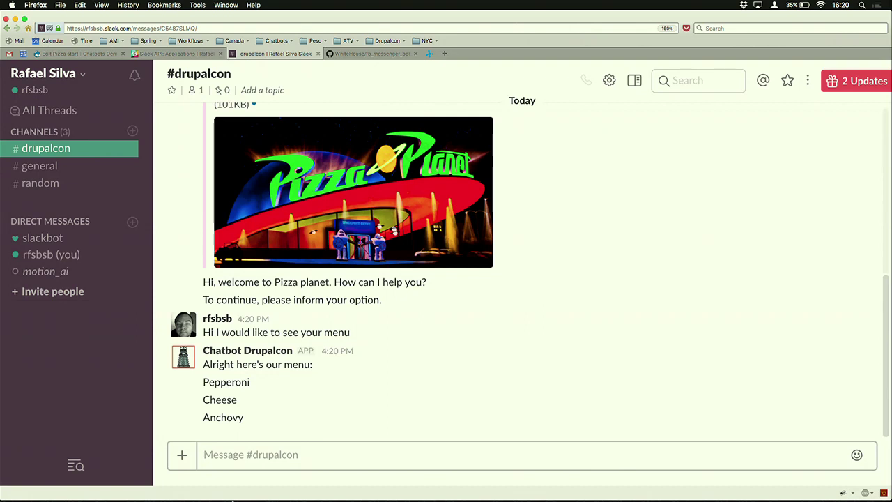
Step: Reply "I want Pepperoni" to the chatbot in Slack, and send "Hi" after its answer
{"action": "type", "text": "I watn"}
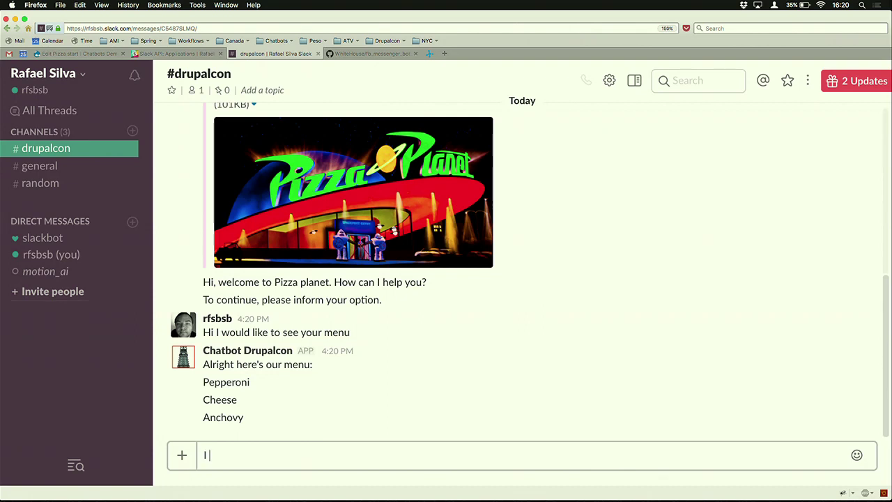
{"action": "key", "text": "BackSpace"}
{"action": "key", "text": "BackSpace"}
{"action": "type", "text": "nt Pe"}
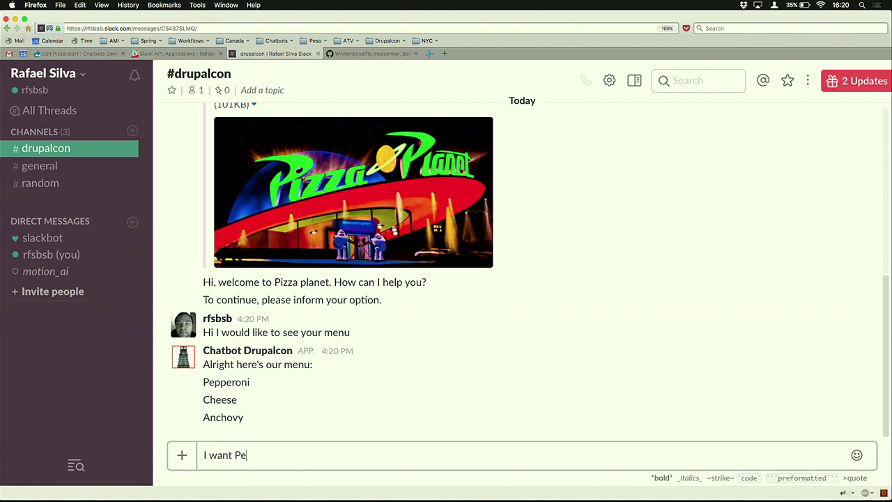
{"action": "type", "text": "pepperoni"}
{"action": "key", "text": "Return"}
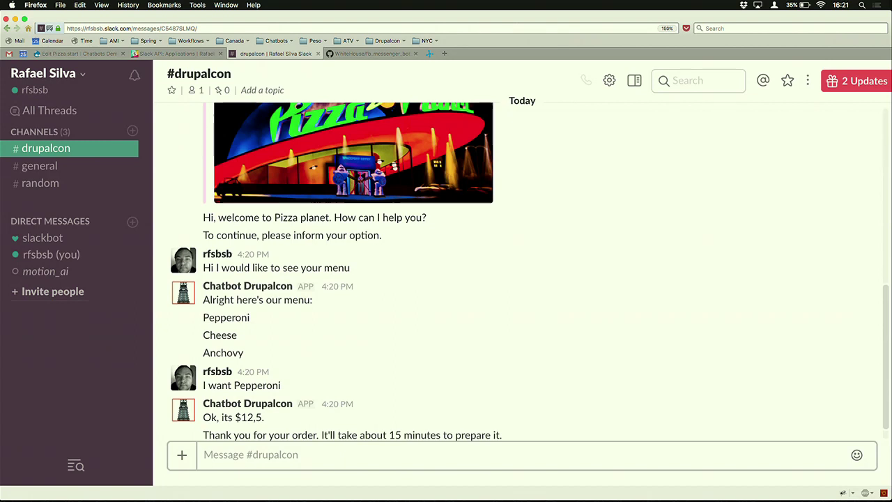
{"action": "type", "text": "Hi"}
{"action": "key", "text": "Return"}
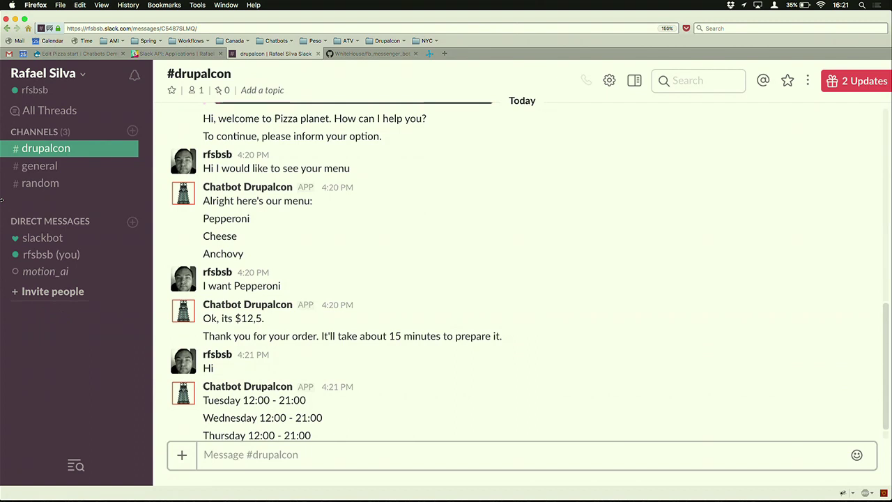
Step: Switch to Drupal, leave the Pizza start edit form without saving, and open the Workflow list from the Chatbots page
{"action": "left_click", "coordinate": [87, 55]}
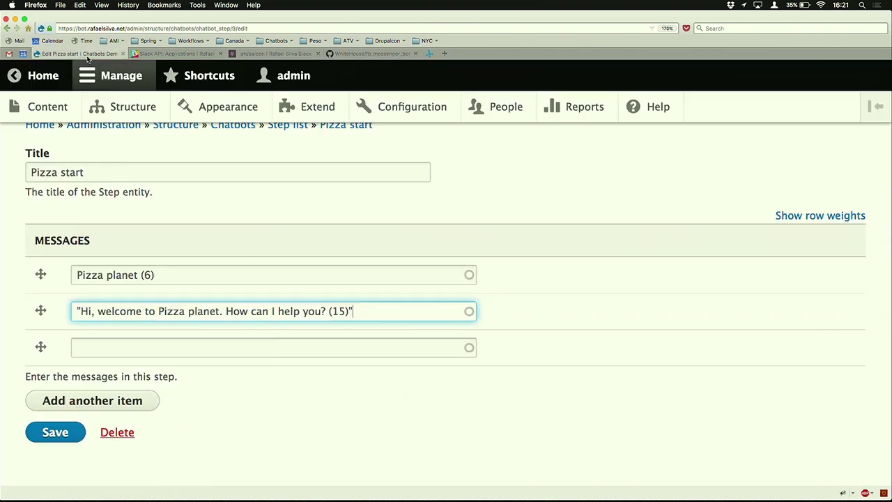
{"action": "left_click", "coordinate": [7, 28]}
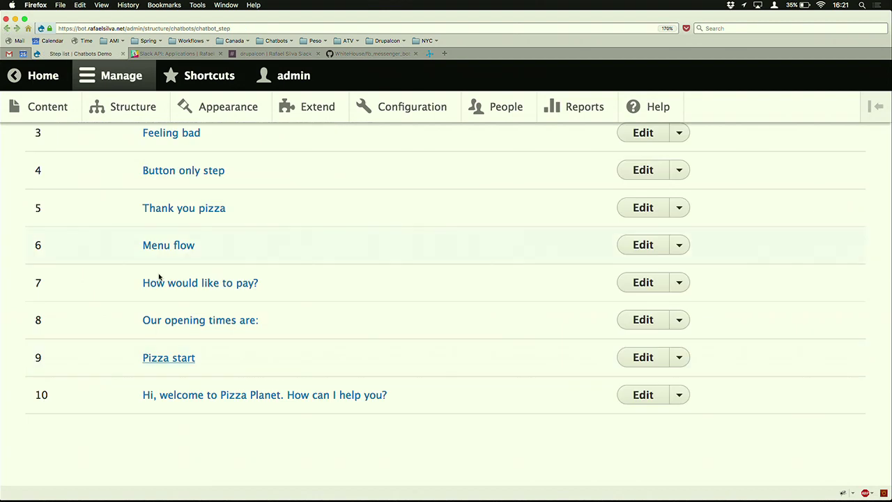
{"action": "left_click", "coordinate": [8, 29]}
{"action": "left_click", "coordinate": [105, 389]}
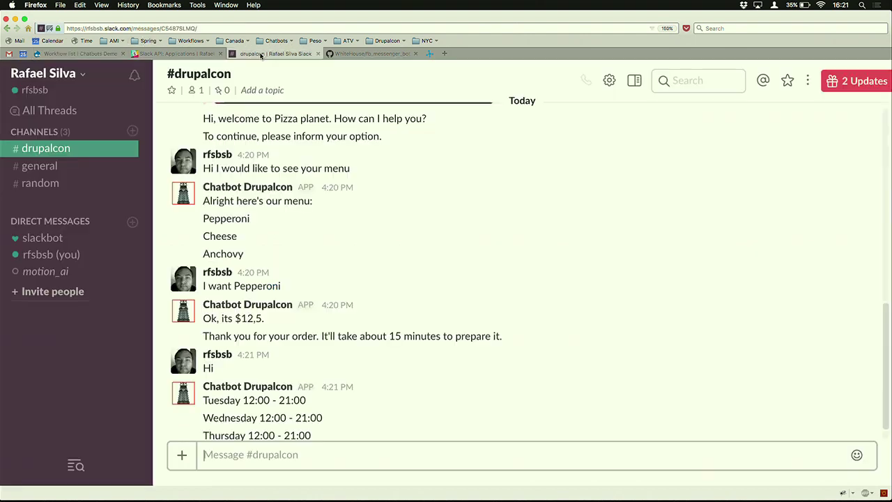
Step: Return to Slack's #drupalcon channel, review the conversation so far, and send "hi" to the chatbot
{"action": "left_click", "coordinate": [262, 54]}
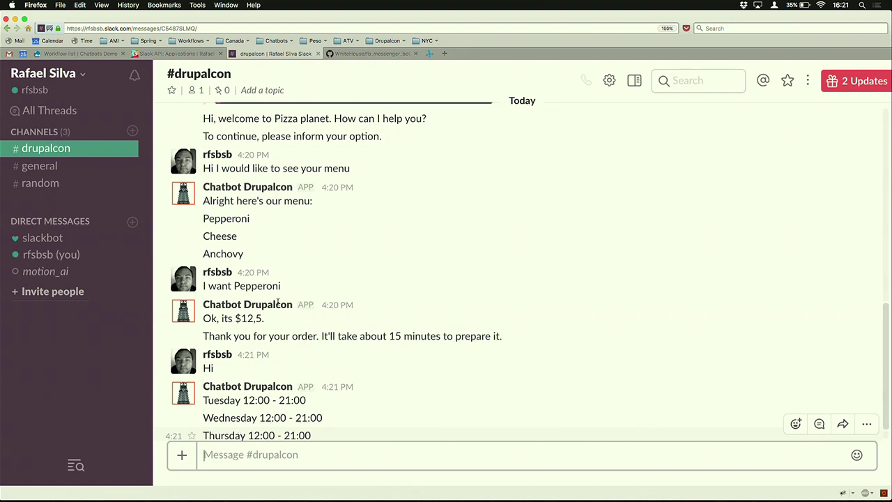
{"action": "scroll", "coordinate": [279, 239], "scroll_direction": "up", "scroll_amount": 1}
{"action": "scroll", "coordinate": [279, 239], "scroll_direction": "up", "scroll_amount": 4}
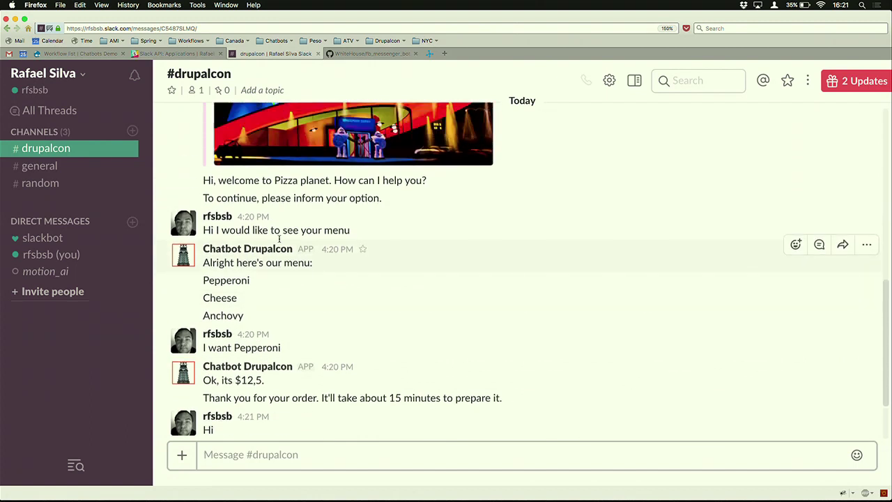
{"action": "scroll", "coordinate": [270, 241], "scroll_direction": "down", "scroll_amount": 6}
{"action": "type", "text": "hi"}
{"action": "key", "text": "Return"}
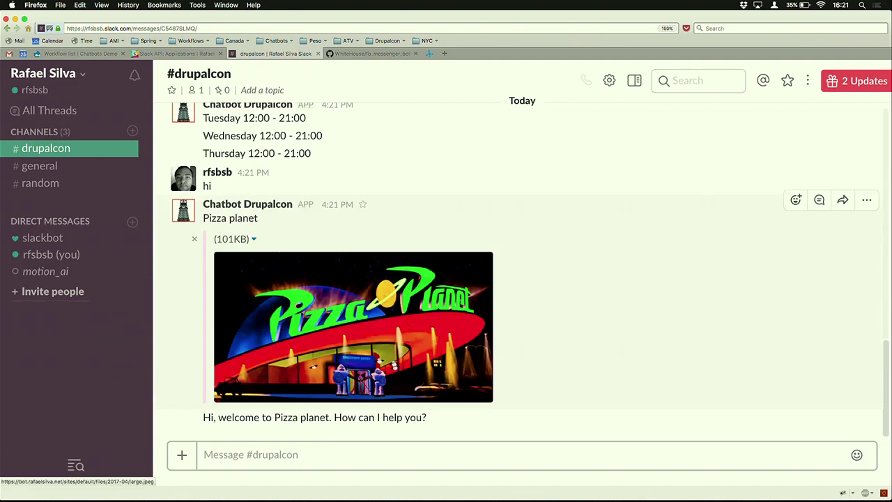
Step: Ask the chatbot "What is your opening time" in the #drupalcon channel
{"action": "type", "text": "What "}
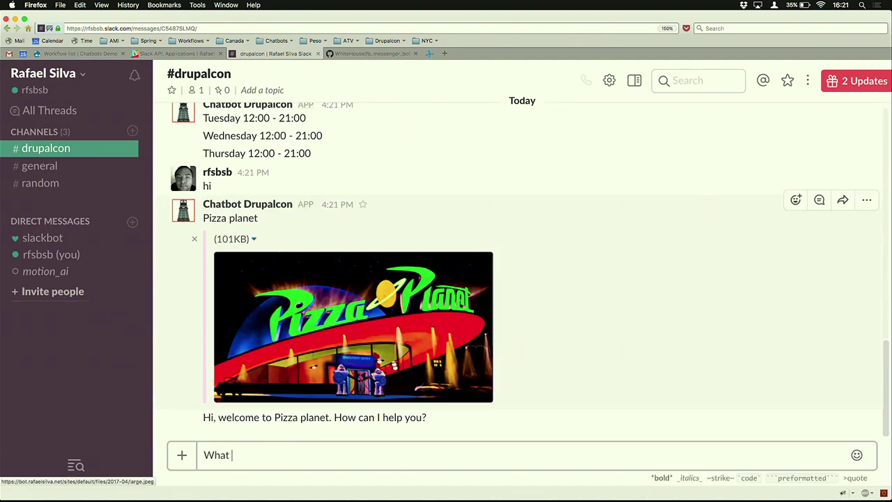
{"action": "type", "text": "is your opp"}
{"action": "key", "text": "BackSpace"}
{"action": "type", "text": "ening time"}
{"action": "key", "text": "Return"}
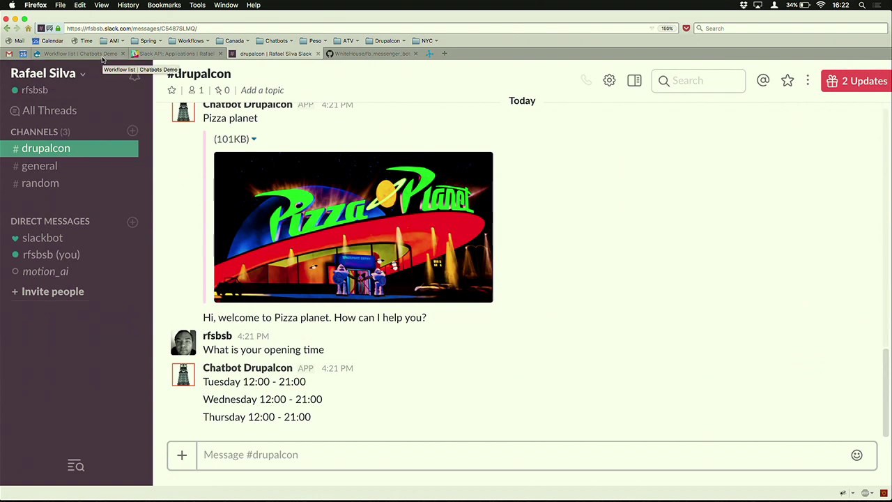
Step: Switch to Drupal, look at Pizza Workflow's steps in its edit form, and return to the Workflow list without saving
{"action": "mouse_move", "coordinate": [376, 499]}
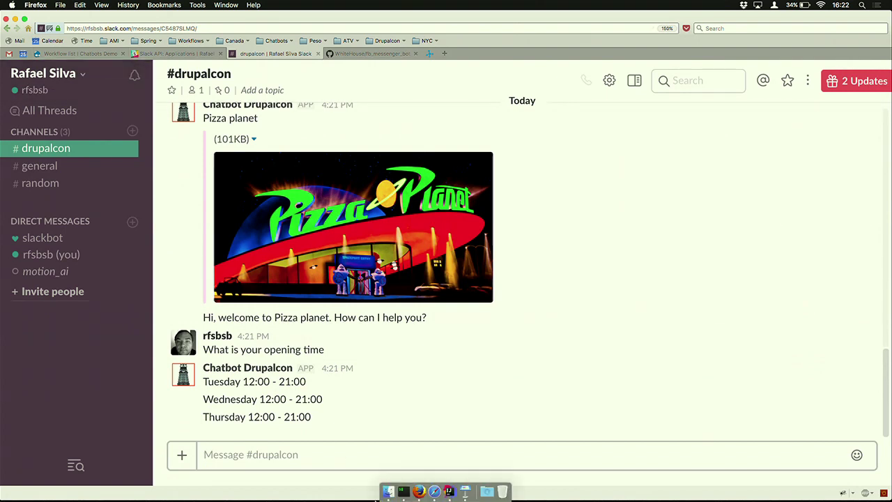
{"action": "left_click", "coordinate": [79, 55]}
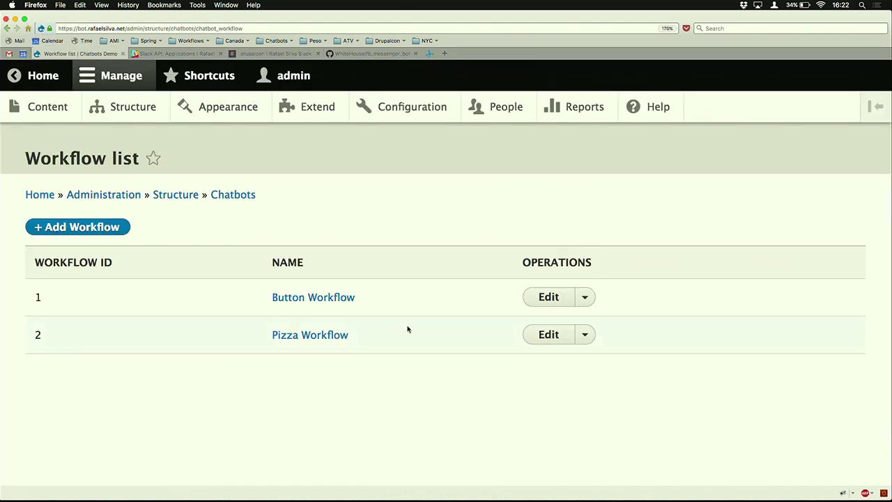
{"action": "left_click", "coordinate": [548, 335]}
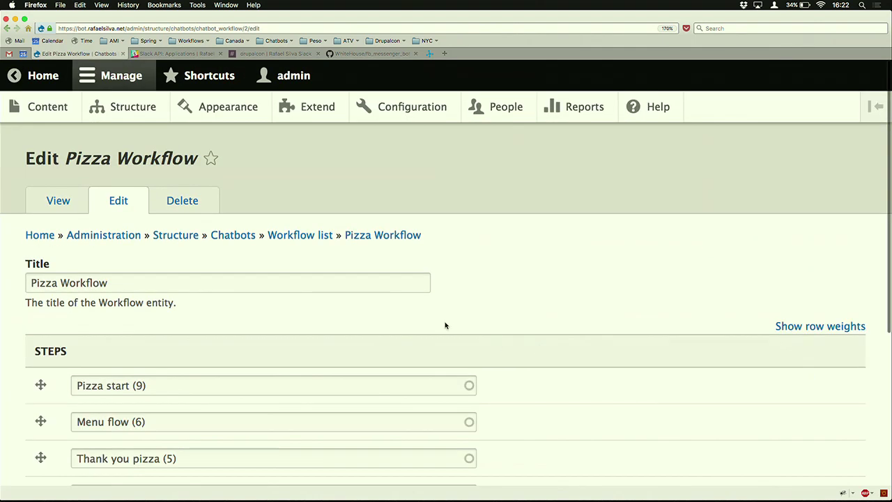
{"action": "left_click", "coordinate": [7, 29]}
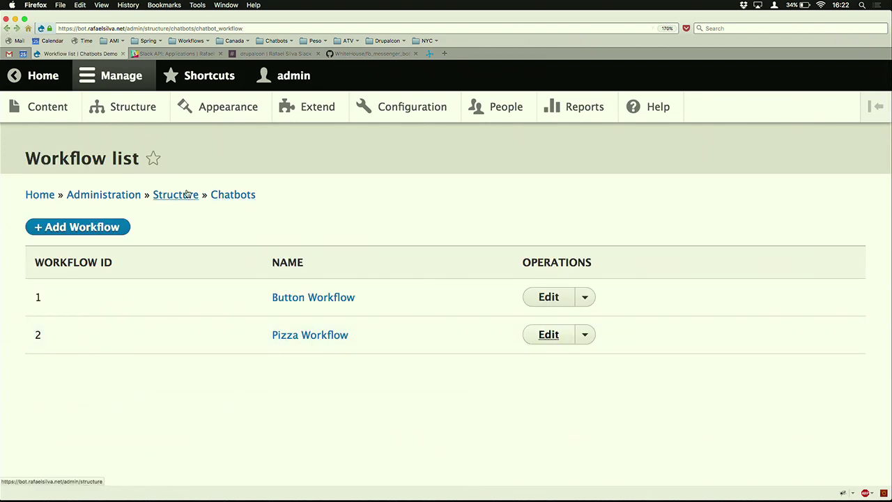
Step: Go to the Chatbot list from the Chatbots page and open the Slack chatbot for editing
{"action": "left_click", "coordinate": [233, 195]}
{"action": "scroll", "coordinate": [314, 317], "scroll_direction": "down", "scroll_amount": 5}
{"action": "scroll", "coordinate": [219, 388], "scroll_direction": "up", "scroll_amount": 1}
{"action": "scroll", "coordinate": [220, 389], "scroll_direction": "up", "scroll_amount": 2}
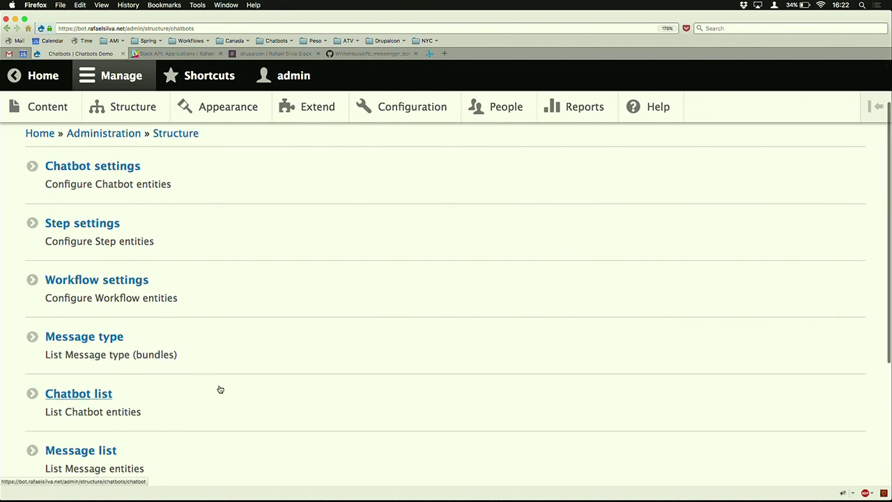
{"action": "left_click", "coordinate": [82, 390]}
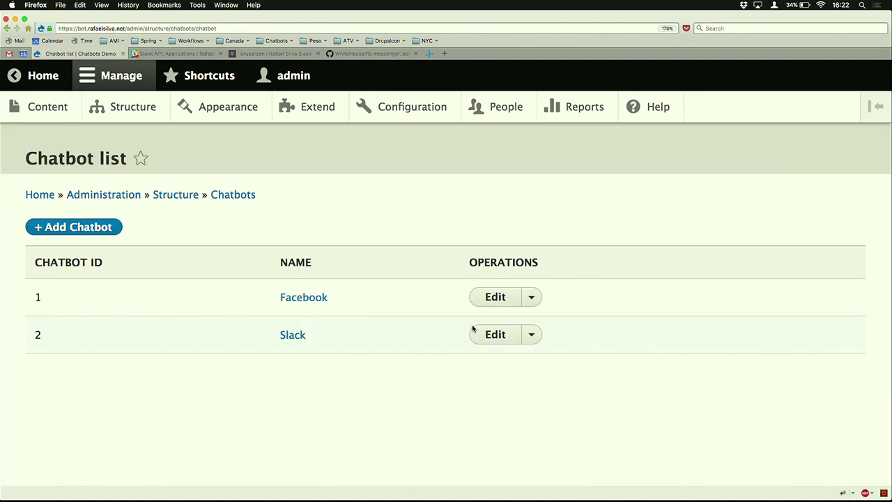
{"action": "left_click", "coordinate": [494, 334]}
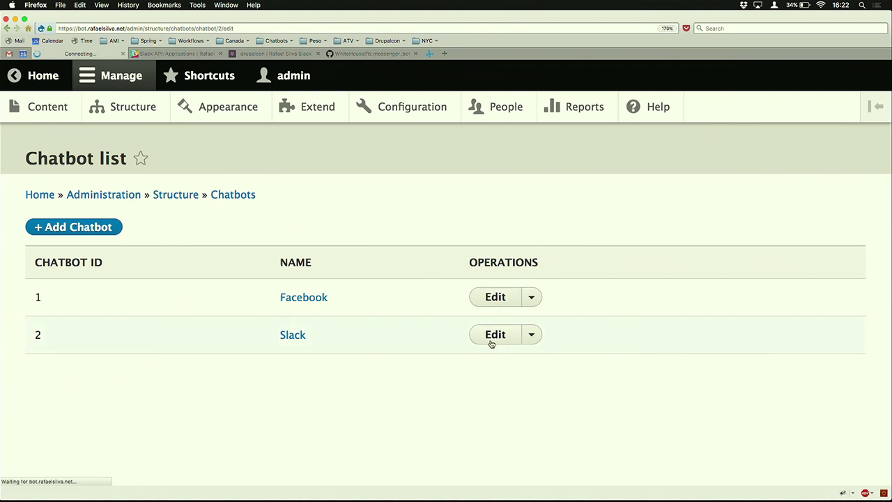
{"action": "key", "text": "super+Left"}
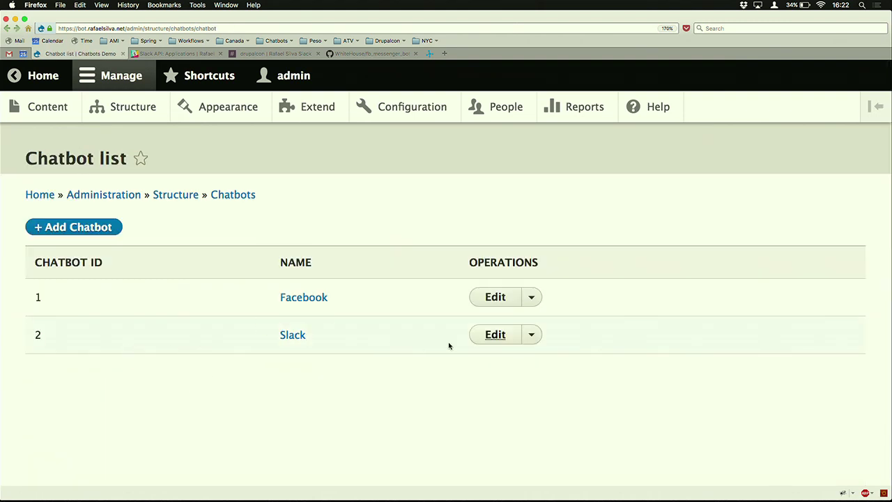
{"action": "left_click", "coordinate": [493, 336]}
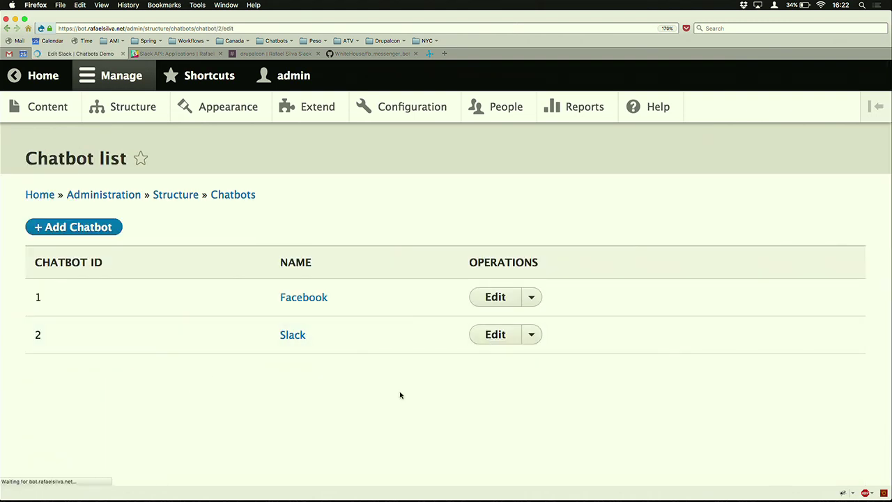
Step: Set the Slack chatbot's workflow to Button Workflow (1) and save the chatbot
{"action": "scroll", "coordinate": [325, 390], "scroll_direction": "down", "scroll_amount": 5}
{"action": "scroll", "coordinate": [70, 432], "scroll_direction": "down", "scroll_amount": 3}
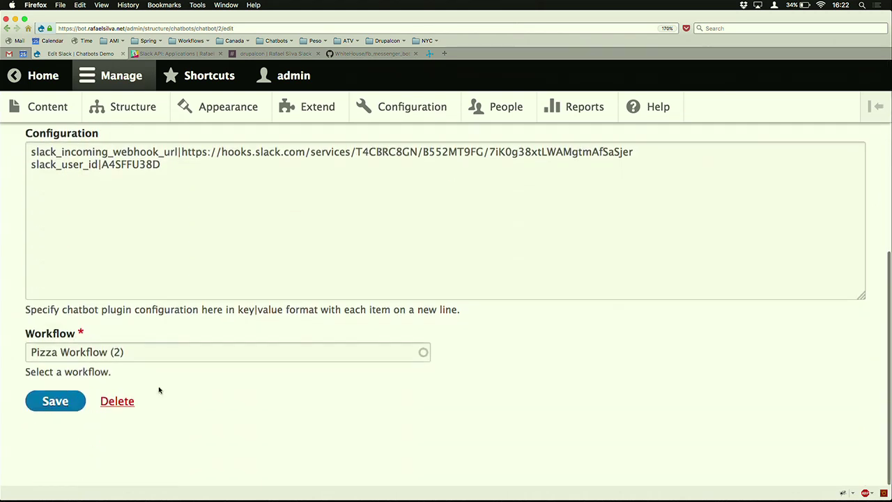
{"action": "triple_click", "coordinate": [151, 352]}
{"action": "type", "text": "but"}
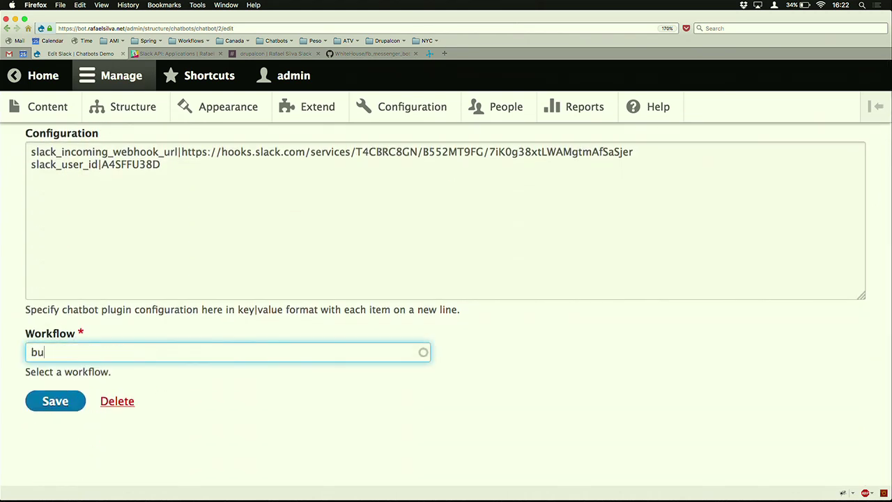
{"action": "left_click", "coordinate": [128, 381]}
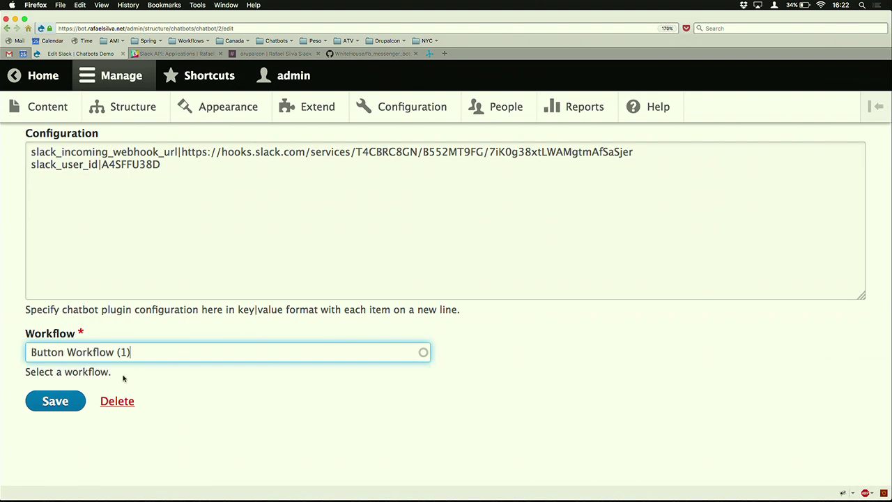
{"action": "left_click", "coordinate": [60, 402]}
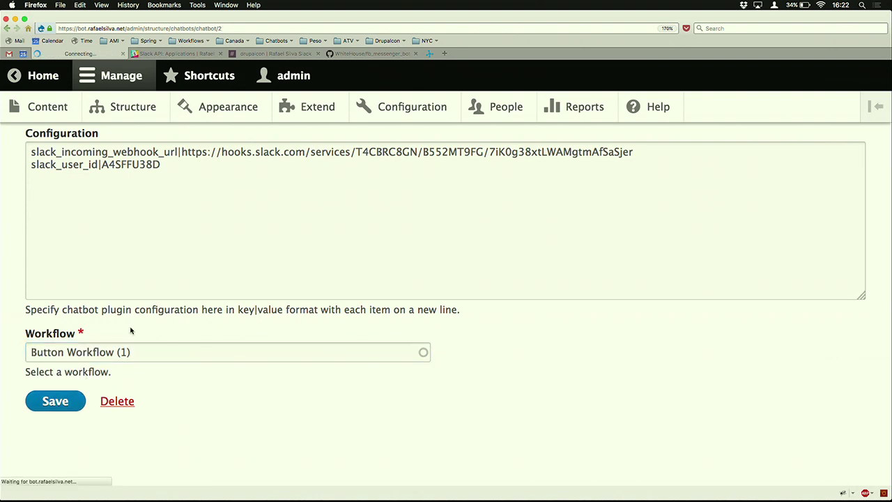
Step: Switch to Slack, send "hi" in the #drupalcon channel, and answer the chatbot's "I'm feeling" prompt with Good
{"action": "left_click", "coordinate": [276, 41]}
{"action": "mouse_move", "coordinate": [315, 41]}
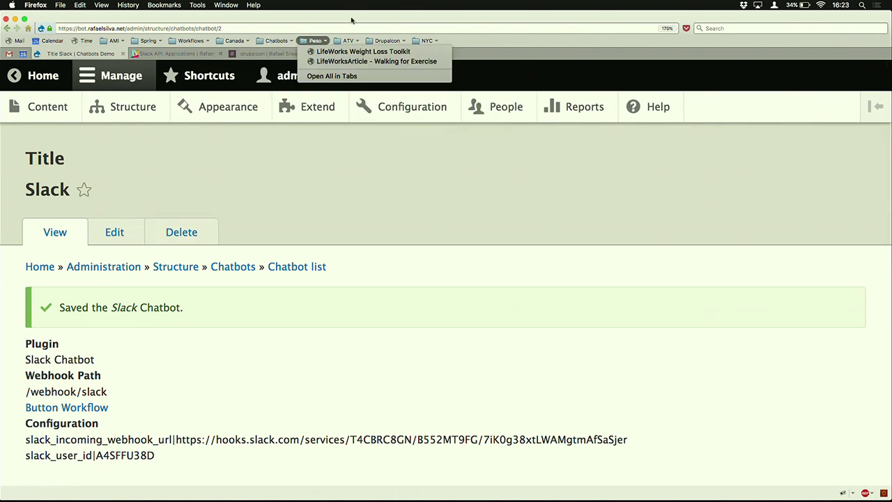
{"action": "left_click", "coordinate": [352, 21]}
{"action": "left_click", "coordinate": [349, 53]}
{"action": "left_click", "coordinate": [286, 54]}
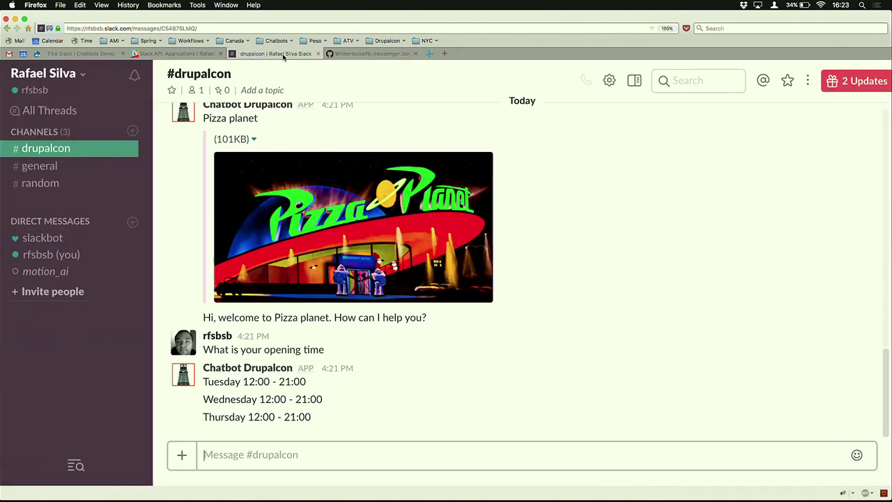
{"action": "left_click", "coordinate": [243, 454]}
{"action": "type", "text": "hi"}
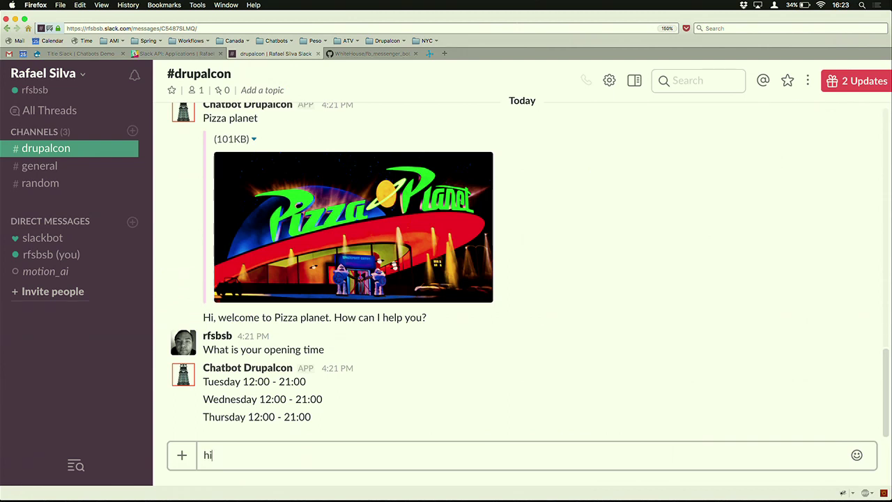
{"action": "key", "text": "Return"}
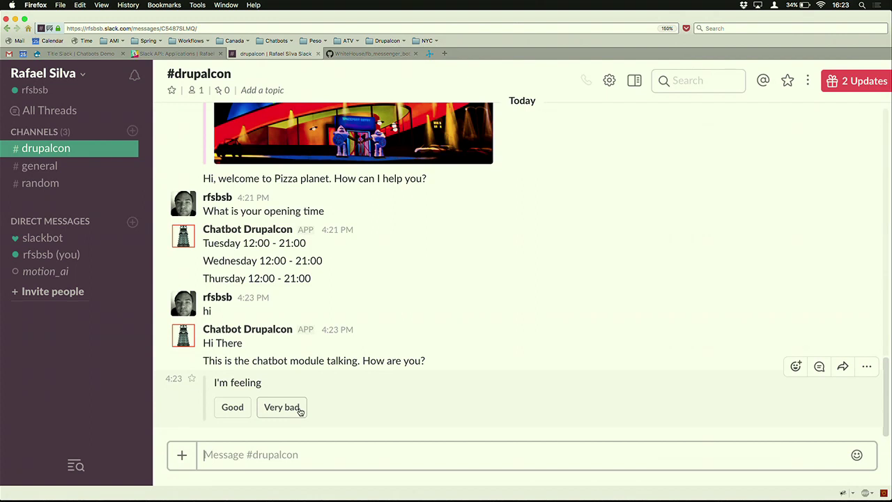
{"action": "left_click", "coordinate": [234, 408]}
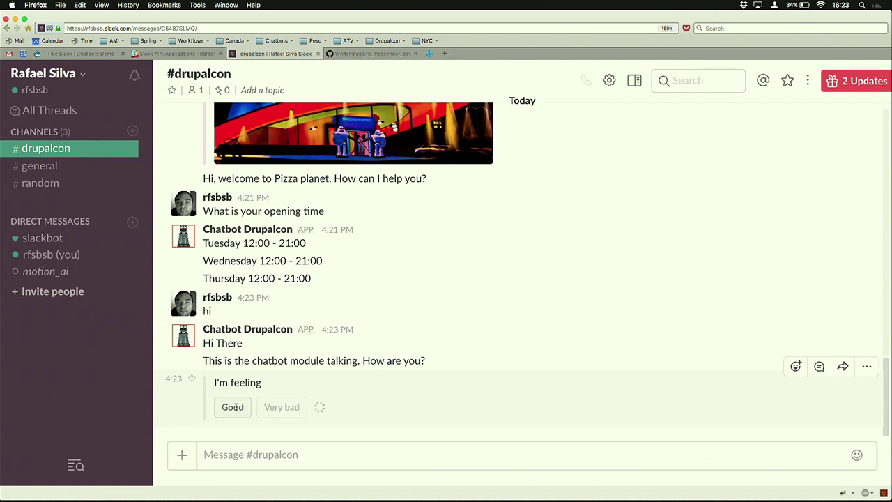